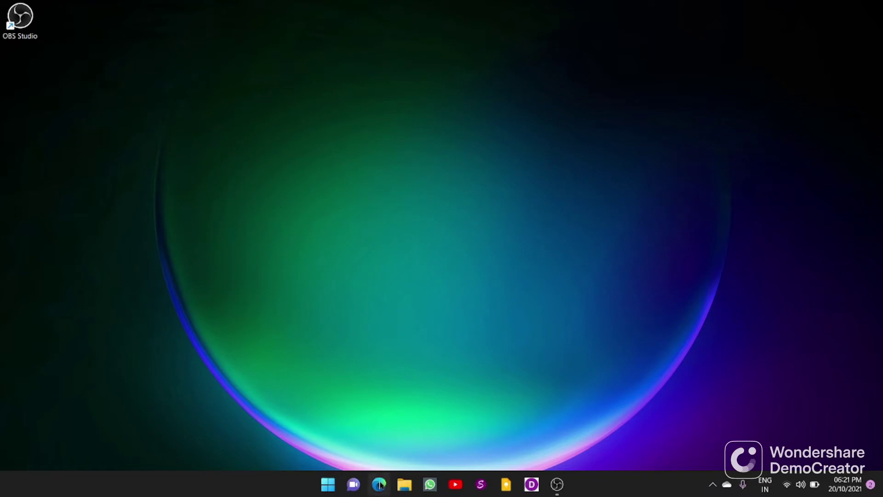
Step: Open Microsoft Edge and search Bing for 'xampp'
{"action": "left_click", "coordinate": [380, 484]}
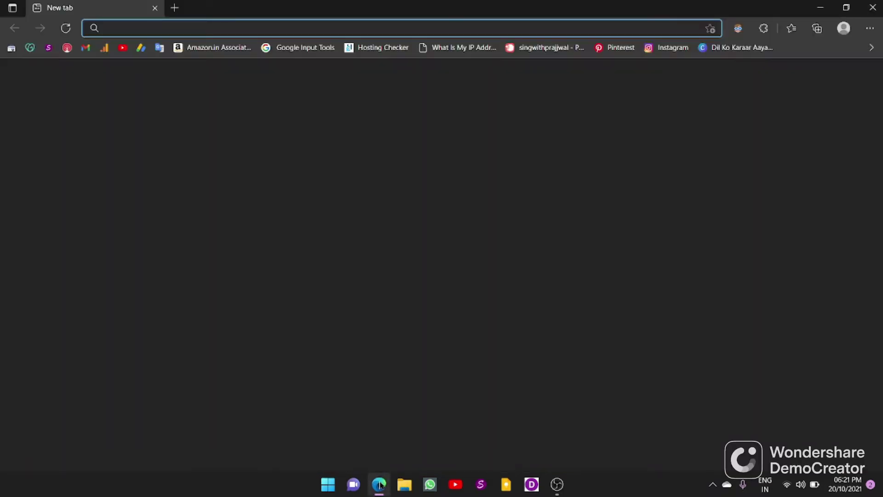
{"action": "left_click", "coordinate": [147, 29]}
{"action": "type", "text": "xa"}
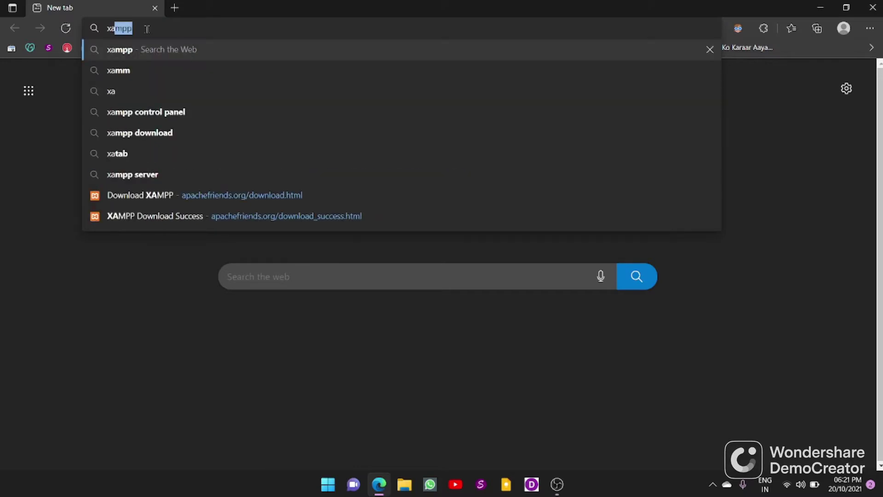
{"action": "type", "text": "mpp"}
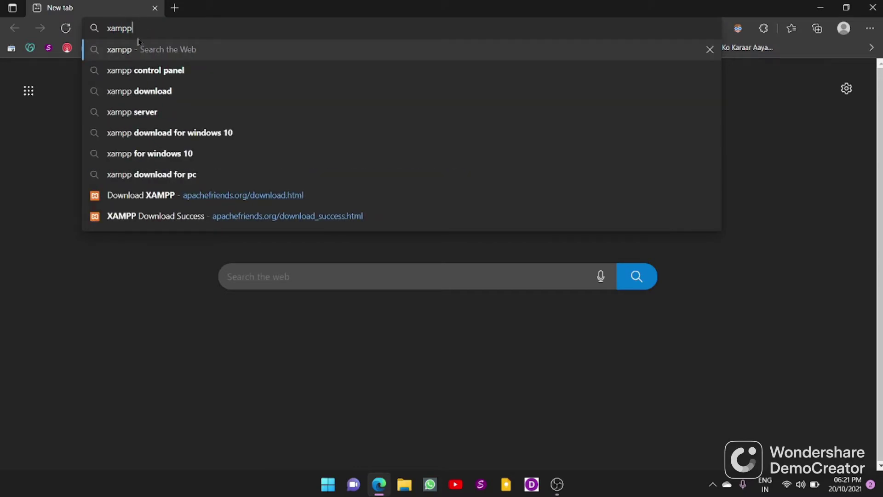
{"action": "left_click", "coordinate": [138, 42]}
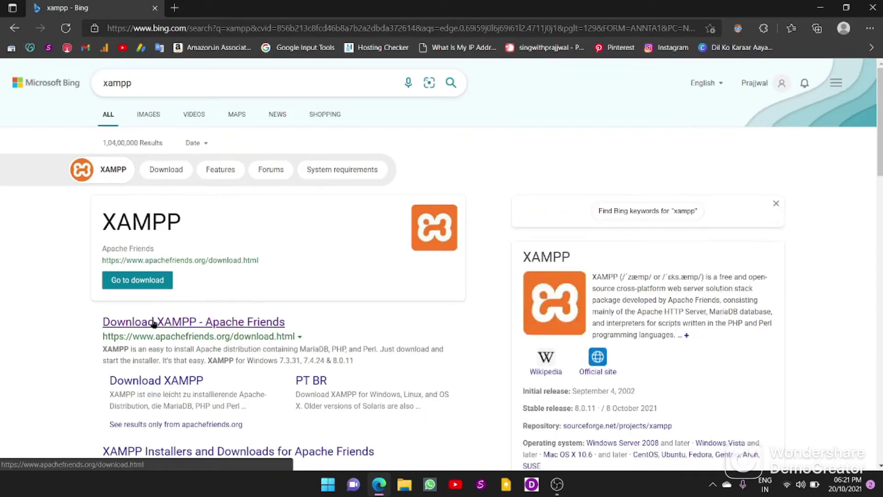
Step: Download the 64-bit XAMPP 8.0.11 Windows installer from Apache Friends, then open File Explorer
{"action": "left_click", "coordinate": [180, 322]}
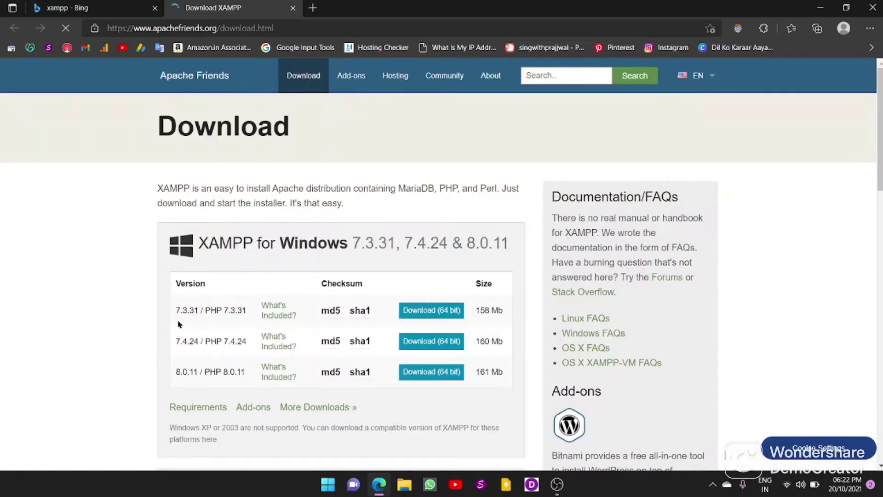
{"action": "left_click", "coordinate": [424, 375]}
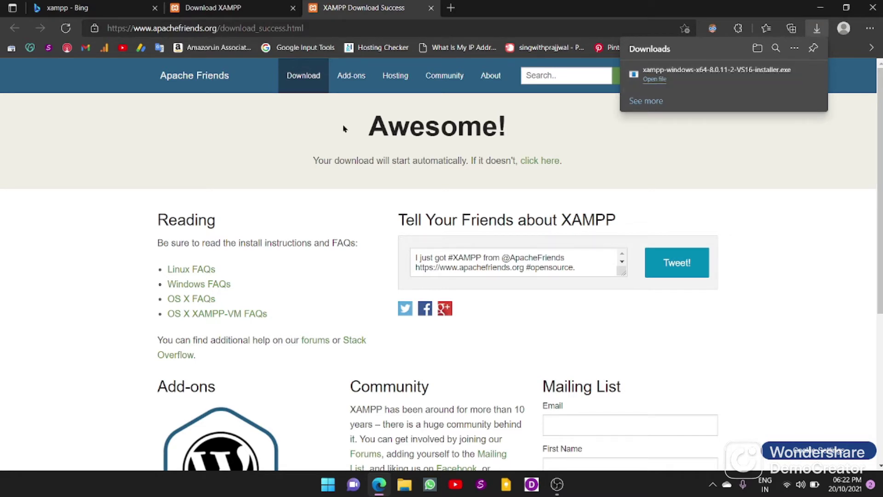
{"action": "left_click", "coordinate": [403, 484]}
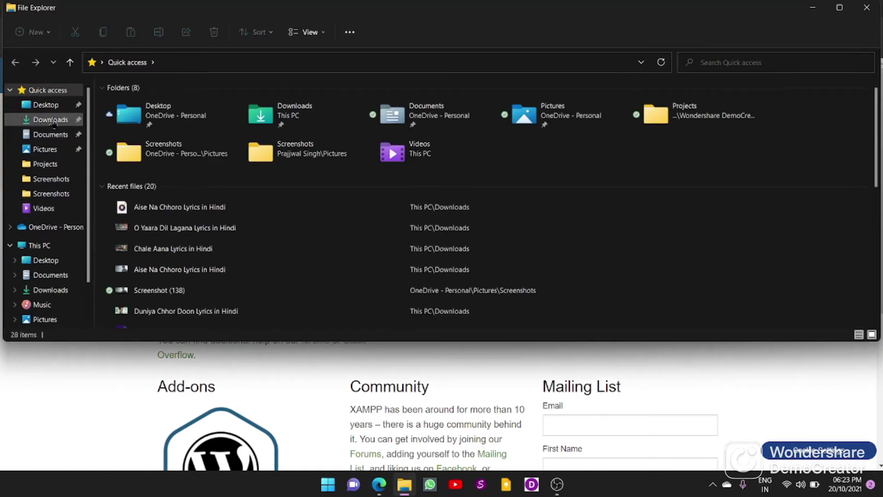
Step: Launch the downloaded XAMPP installer from Downloads and accept the UAC warning
{"action": "left_click", "coordinate": [51, 120]}
{"action": "left_click", "coordinate": [129, 143]}
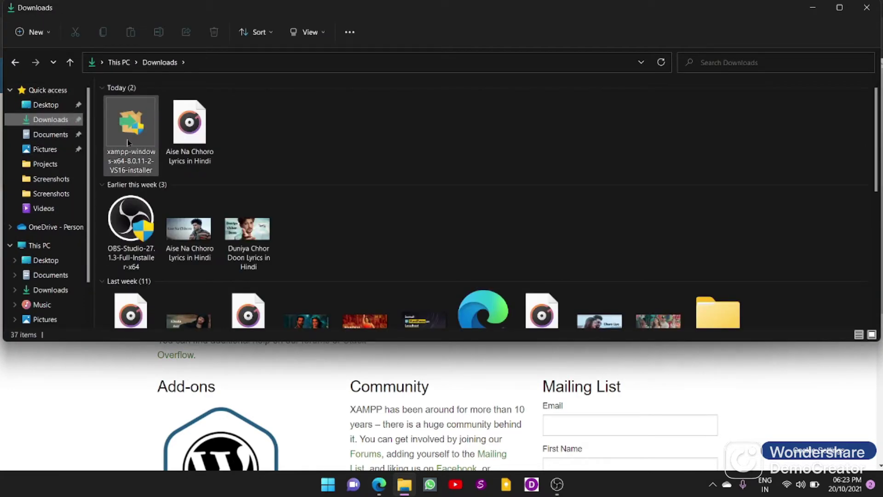
{"action": "left_click", "coordinate": [128, 142]}
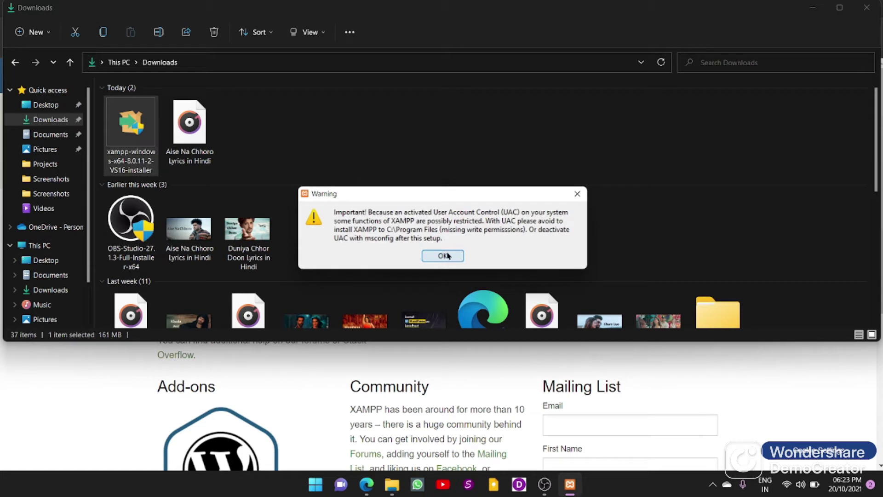
{"action": "left_click", "coordinate": [452, 254]}
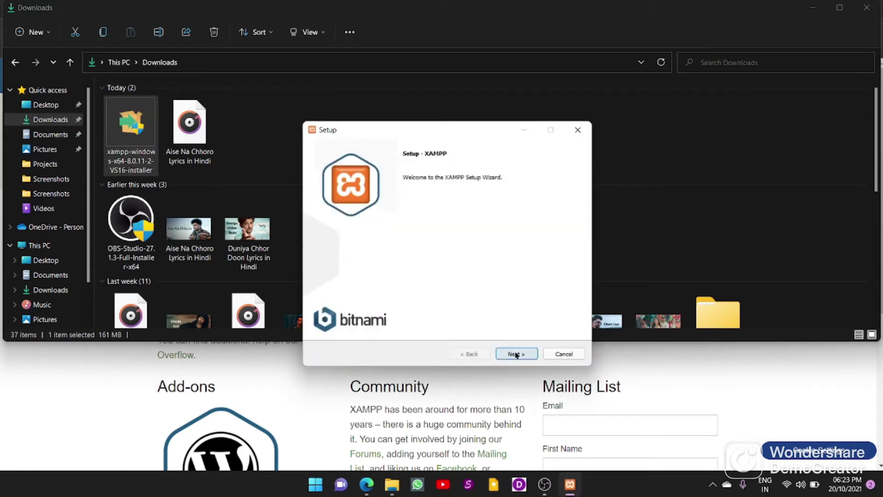
Step: Install XAMPP with default components into C:\xampp and finish, launching the Control Panel
{"action": "left_click", "coordinate": [516, 353]}
{"action": "left_click", "coordinate": [516, 354]}
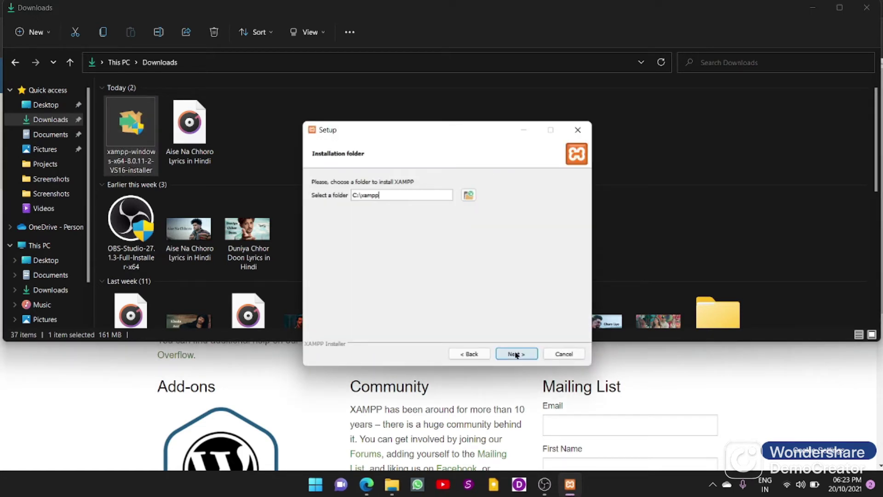
{"action": "left_click", "coordinate": [517, 353]}
{"action": "left_click", "coordinate": [516, 354]}
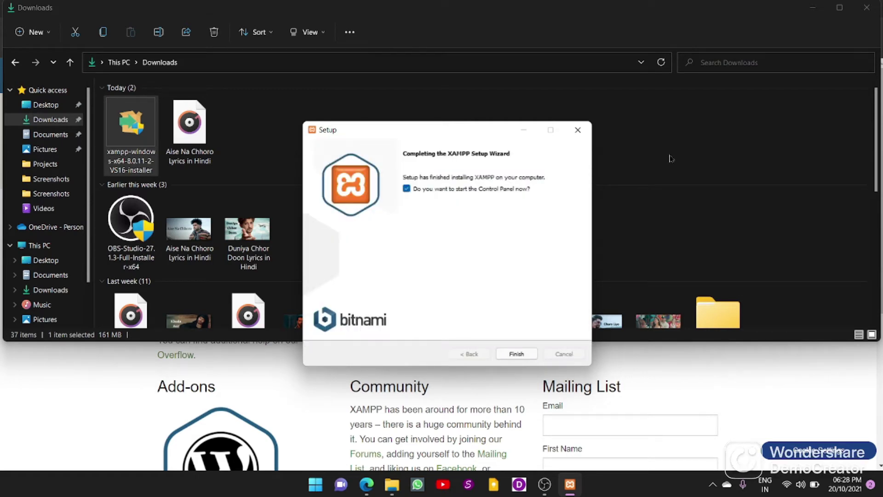
{"action": "left_click", "coordinate": [516, 355]}
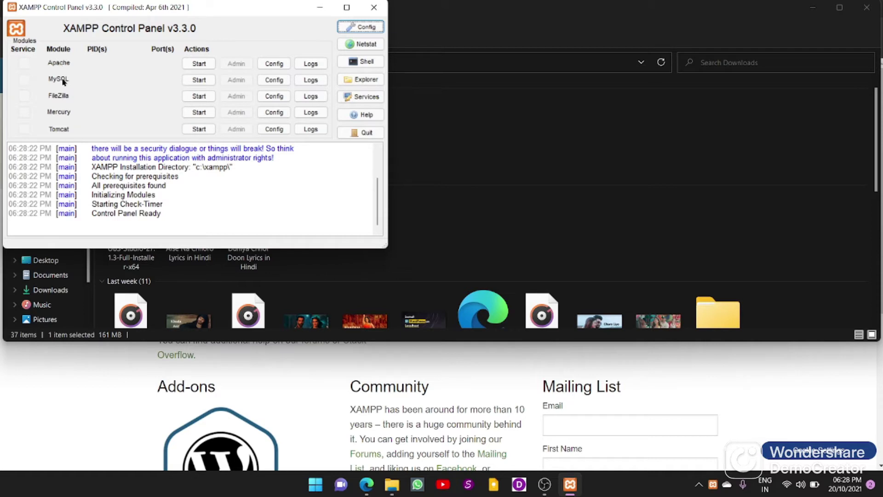
Step: Start Apache and MySQL, then close the XAMPP Control Panel
{"action": "left_click", "coordinate": [198, 64]}
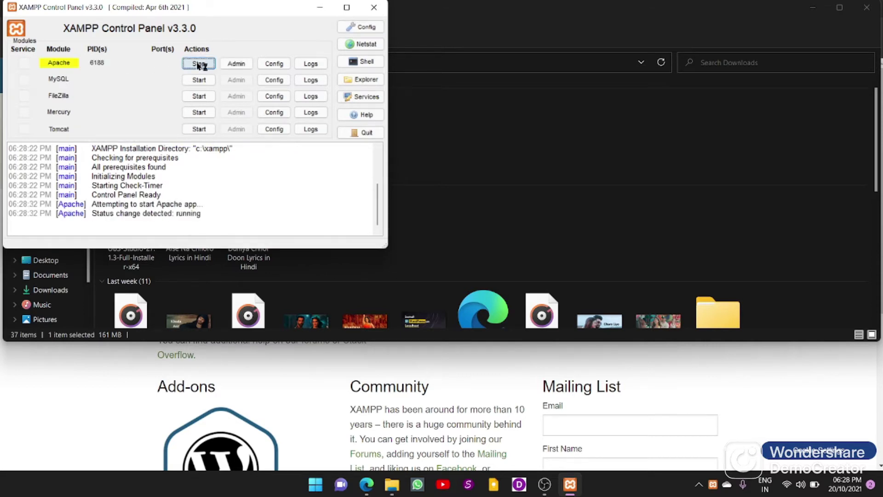
{"action": "left_click", "coordinate": [200, 81]}
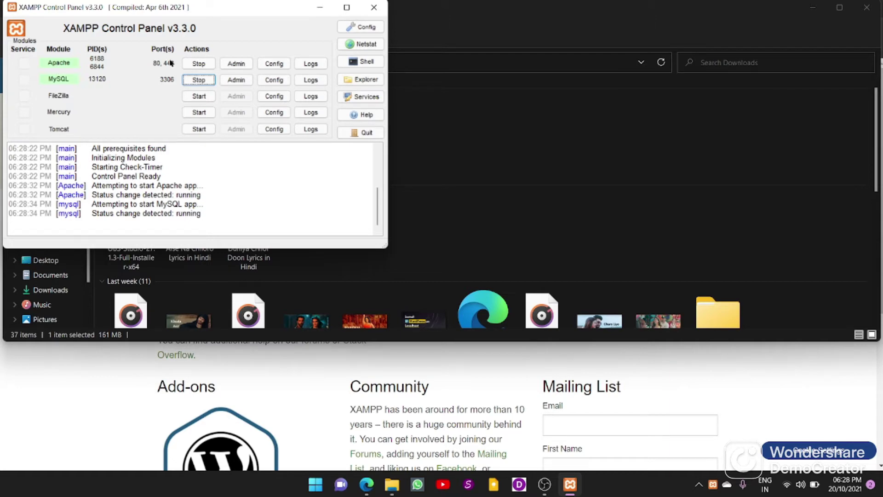
{"action": "left_click", "coordinate": [376, 8]}
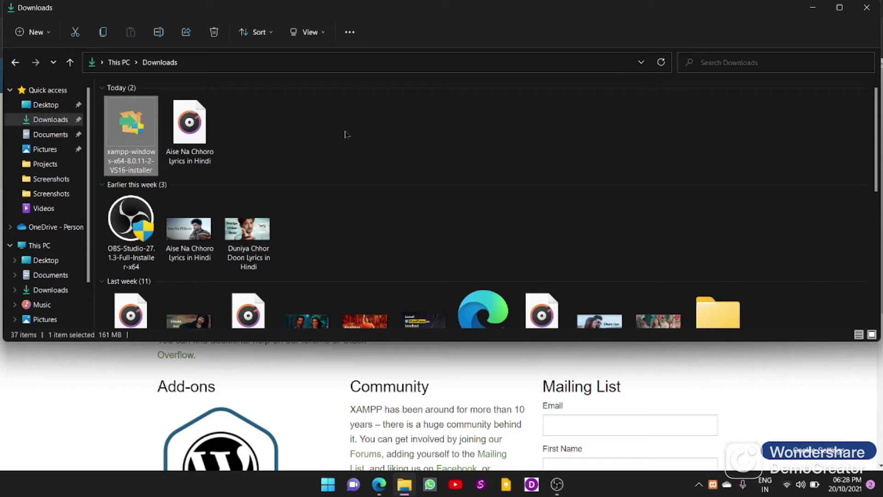
Step: Close the XAMPP download pages, the browser and the Downloads window
{"action": "left_click", "coordinate": [378, 491]}
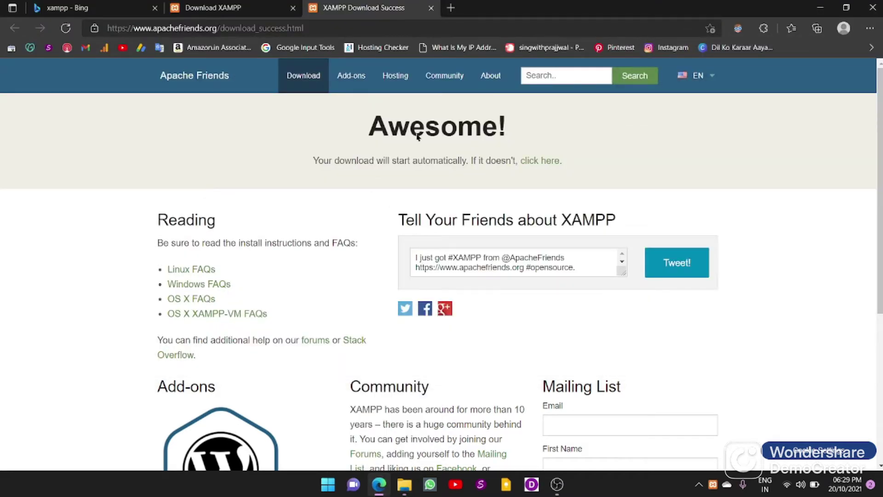
{"action": "left_click", "coordinate": [431, 8]}
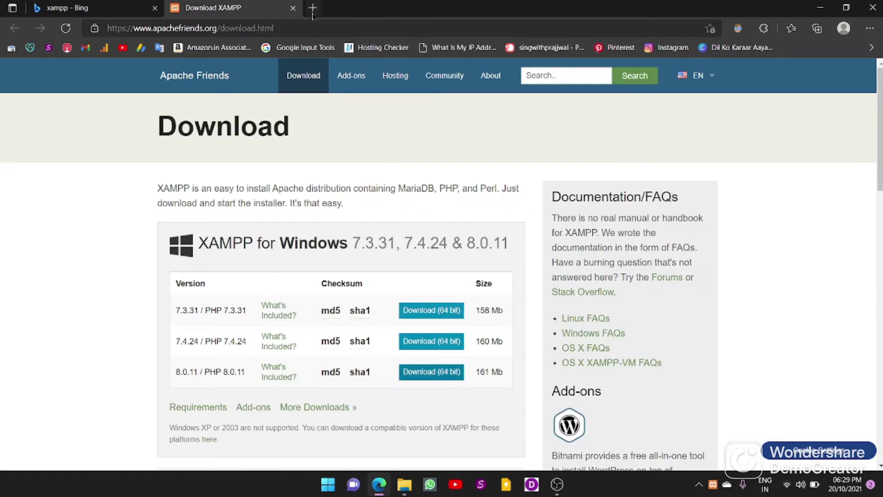
{"action": "left_click", "coordinate": [293, 8]}
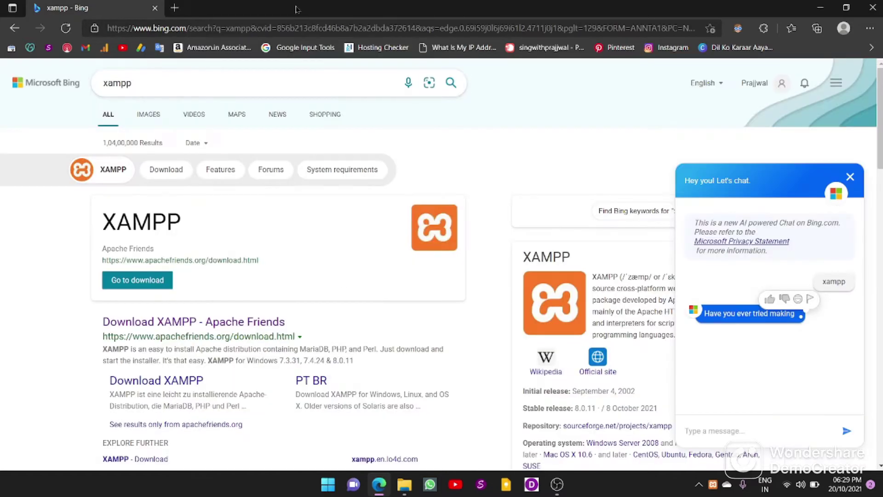
{"action": "left_click", "coordinate": [155, 8]}
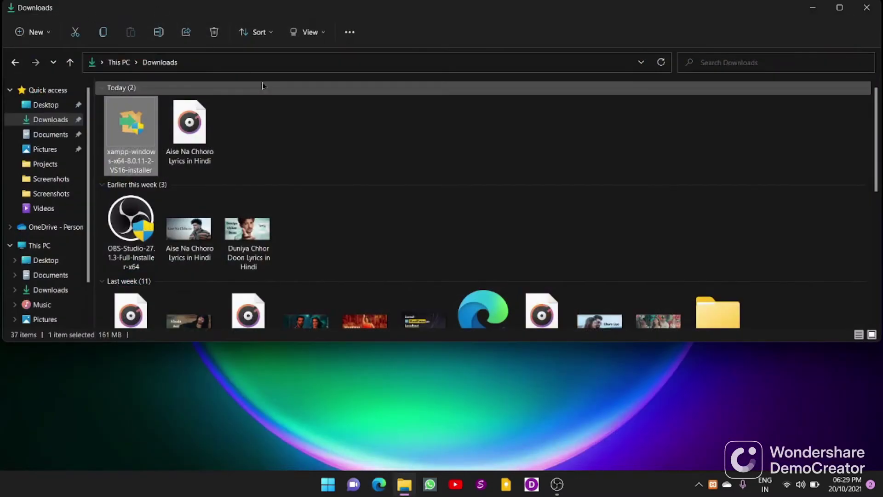
{"action": "left_click", "coordinate": [857, 13]}
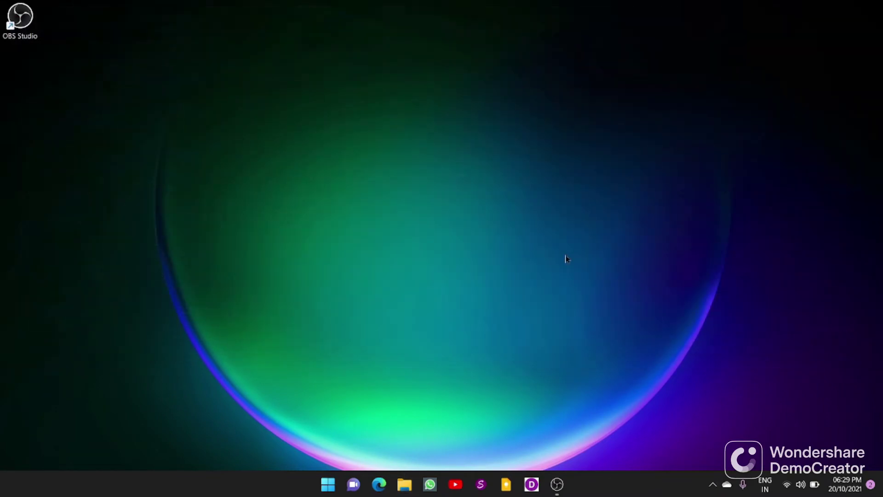
Step: Open a fresh Edge window and go to wordpress.org
{"action": "left_click", "coordinate": [380, 486]}
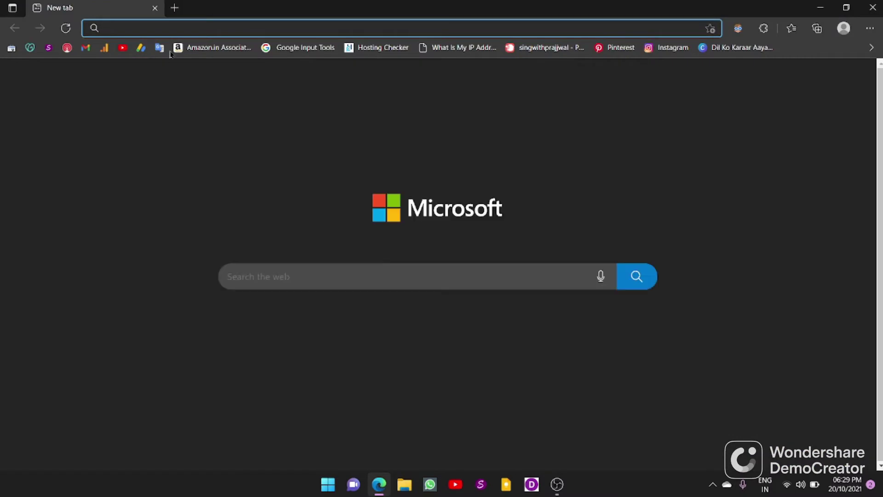
{"action": "type", "text": "w"}
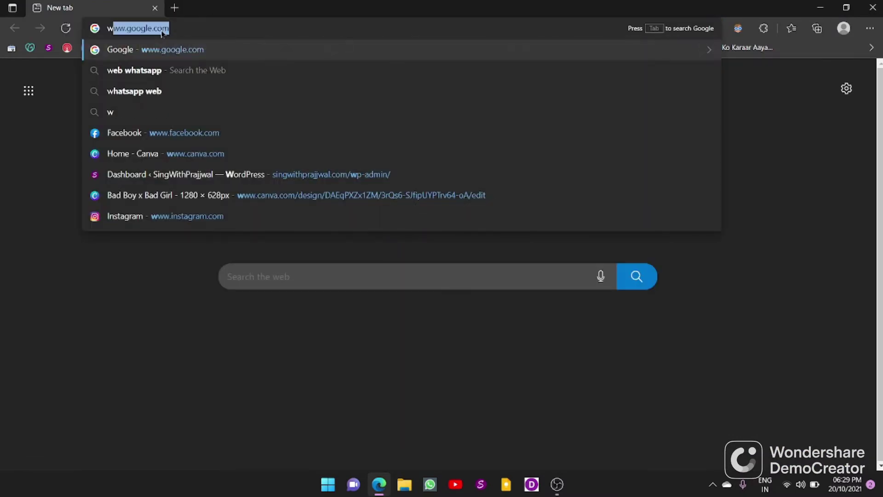
{"action": "type", "text": "ord"}
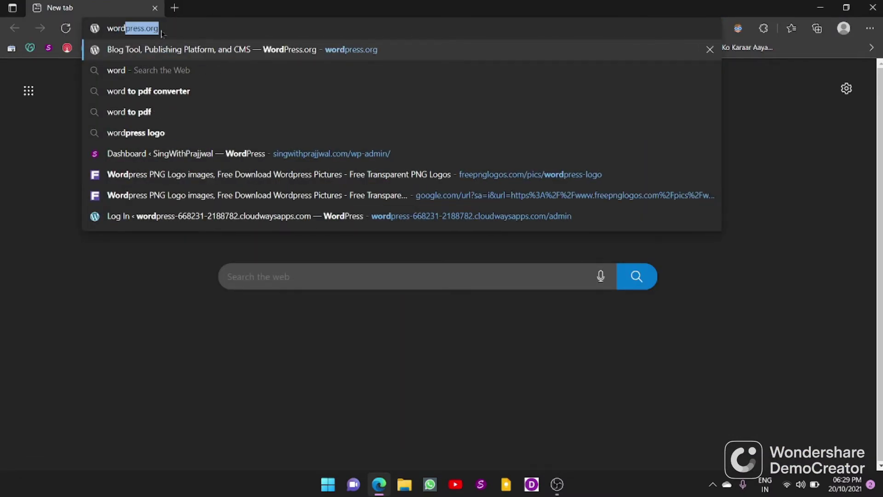
{"action": "type", "text": "press"}
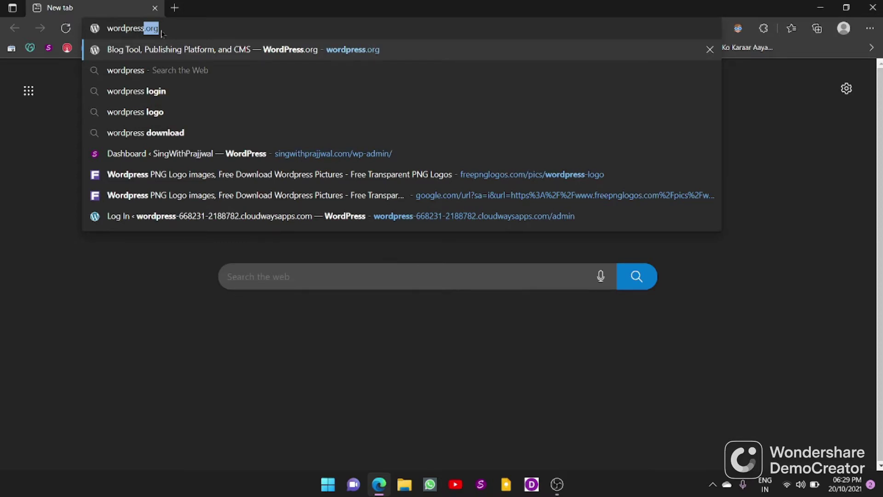
{"action": "type", "text": ".or"}
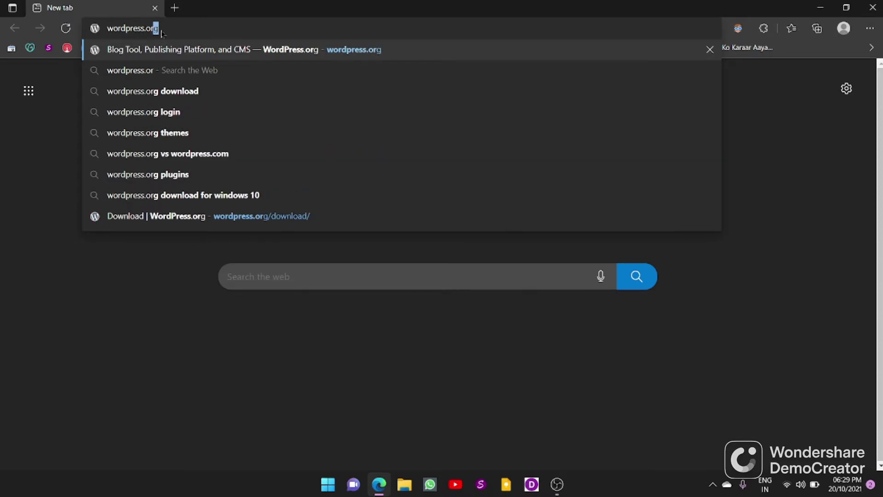
{"action": "type", "text": "g"}
{"action": "key", "text": "Return"}
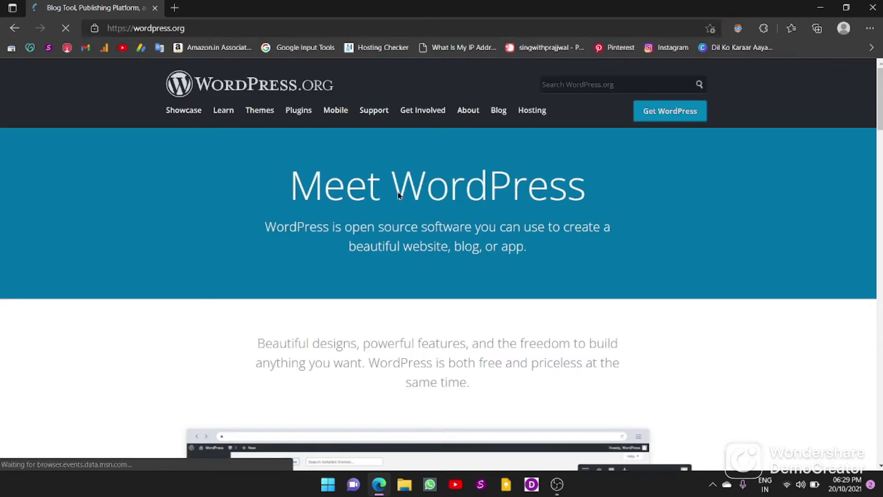
Step: Go to the WordPress download page and download the WordPress 5.8.1 zip
{"action": "scroll", "coordinate": [619, 212], "scroll_direction": "down", "scroll_amount": 7}
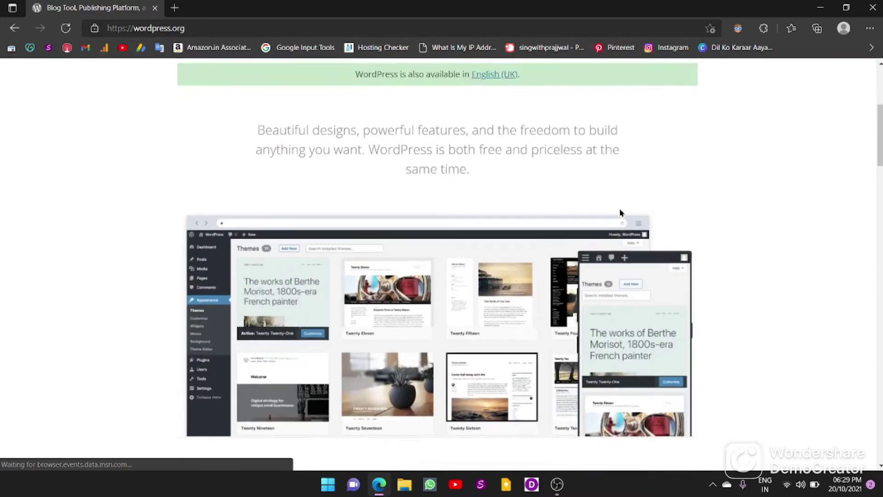
{"action": "scroll", "coordinate": [620, 213], "scroll_direction": "down", "scroll_amount": 4}
{"action": "scroll", "coordinate": [620, 213], "scroll_direction": "down", "scroll_amount": 12}
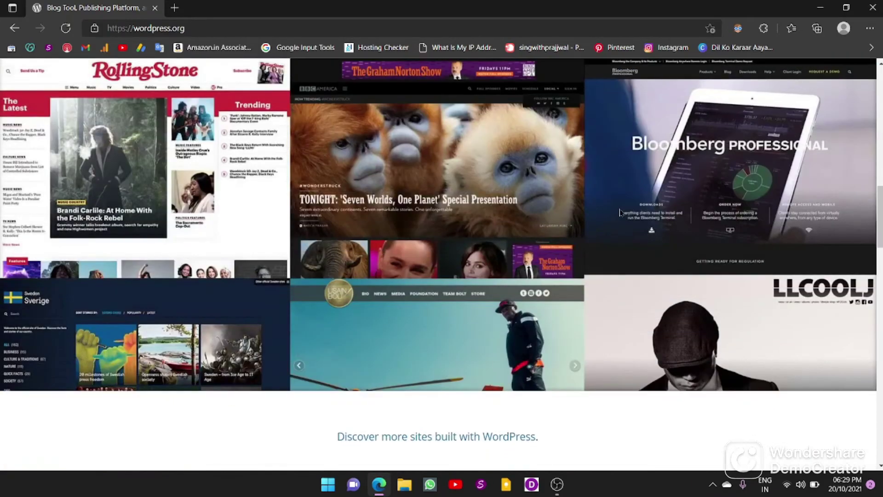
{"action": "scroll", "coordinate": [619, 212], "scroll_direction": "down", "scroll_amount": 12}
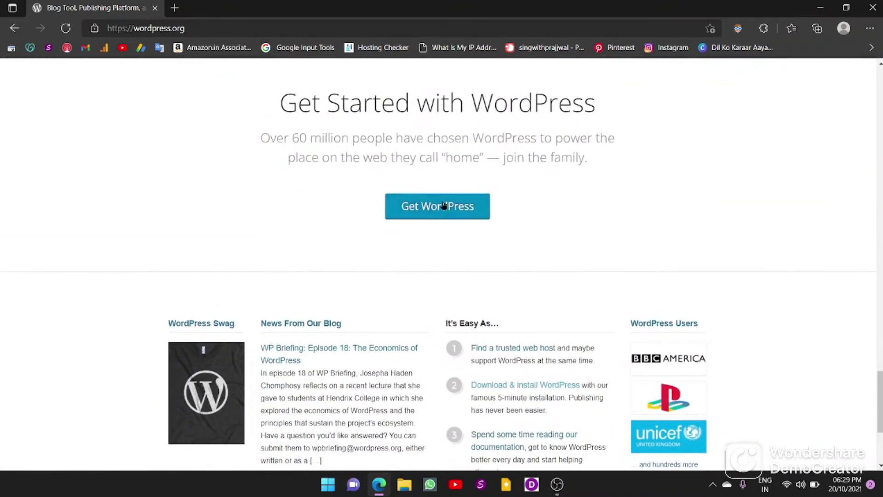
{"action": "left_click", "coordinate": [441, 208]}
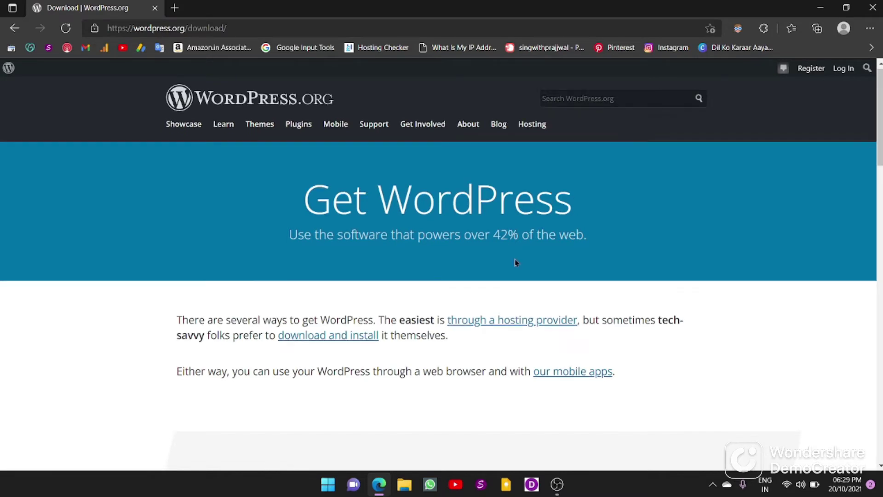
{"action": "scroll", "coordinate": [515, 261], "scroll_direction": "down", "scroll_amount": 8}
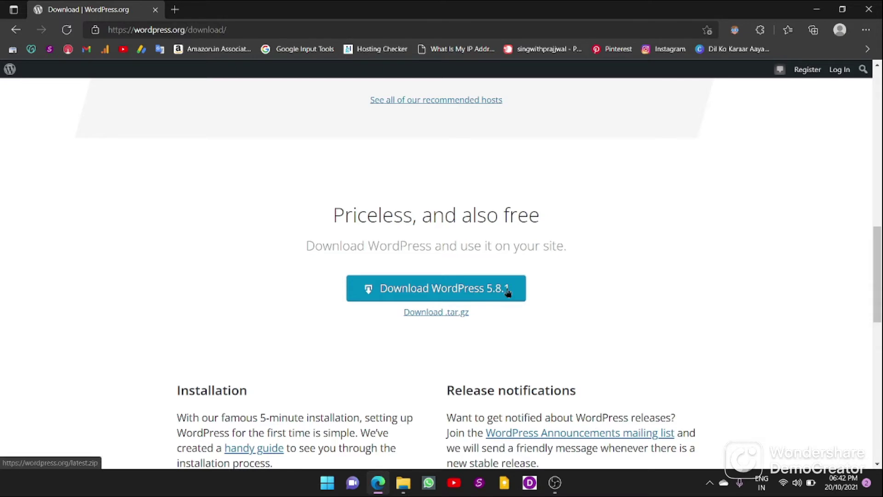
{"action": "left_click", "coordinate": [444, 286]}
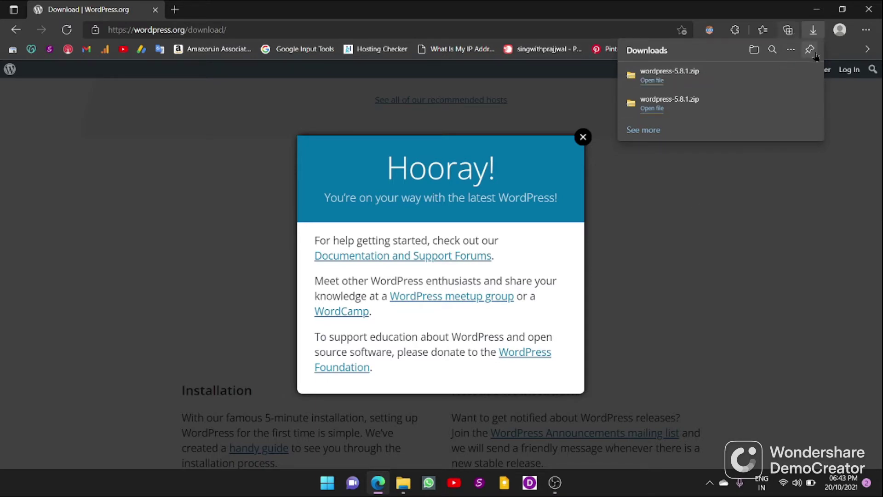
Step: Dismiss the downloads list and Hooray message, then open Downloads in File Explorer
{"action": "left_click", "coordinate": [814, 31]}
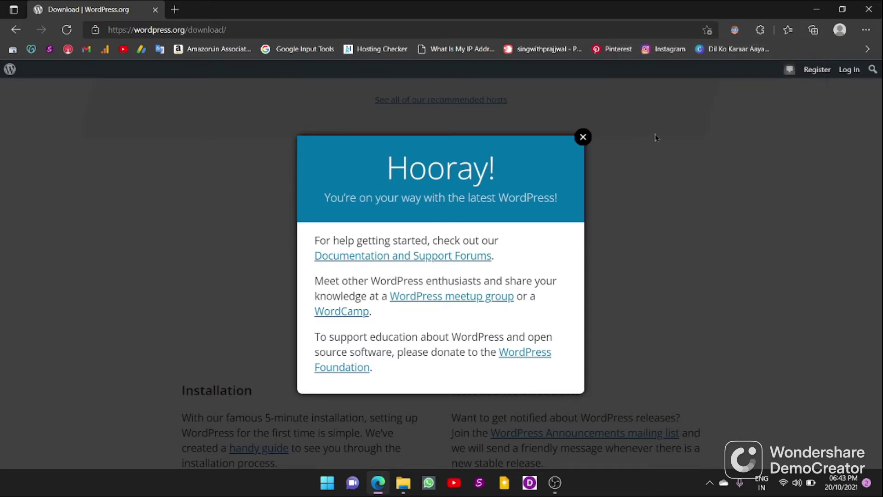
{"action": "left_click", "coordinate": [583, 138]}
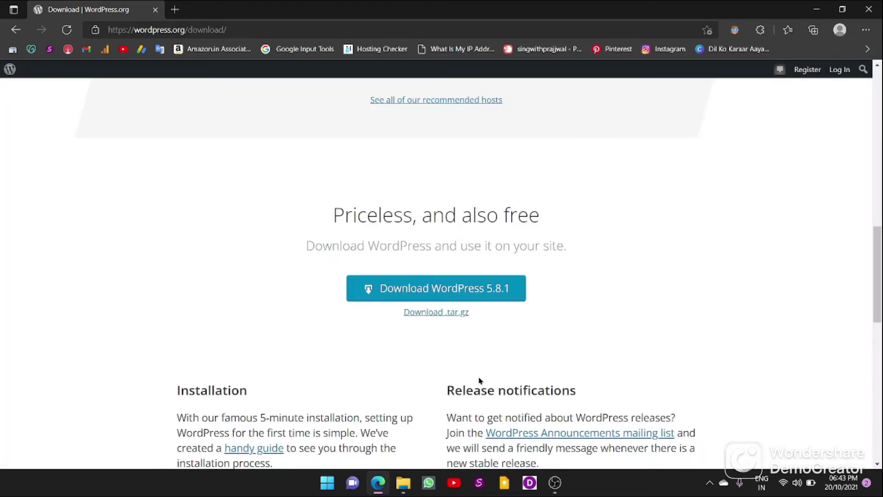
{"action": "left_click", "coordinate": [403, 483]}
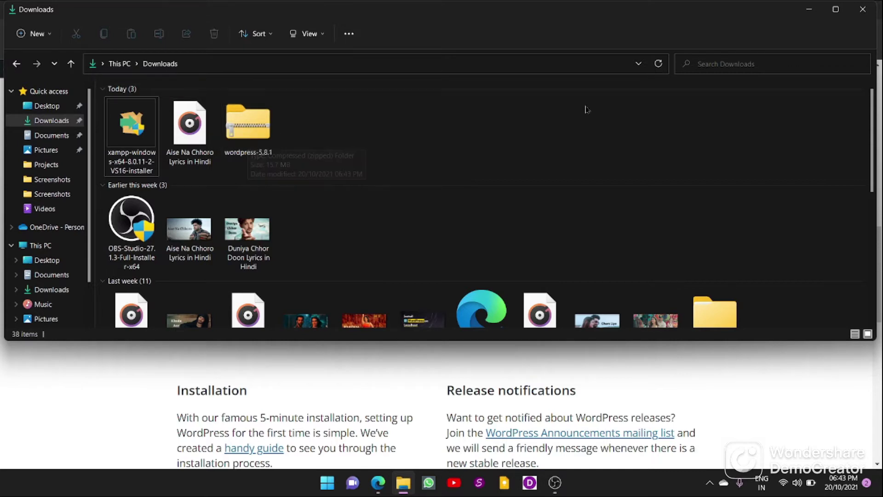
Step: Extract All of the wordpress-5.8.1 zip to the suggested wordpress-5.8.1 folder
{"action": "right_click", "coordinate": [249, 140]}
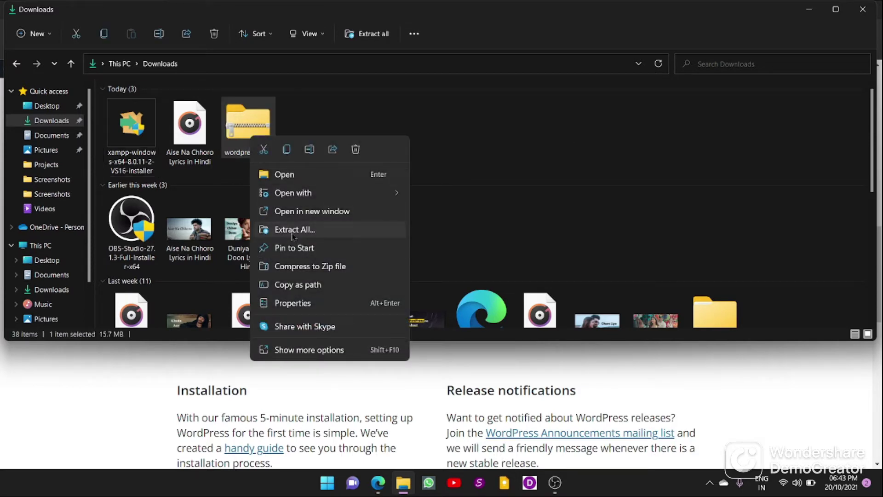
{"action": "left_click", "coordinate": [291, 230]}
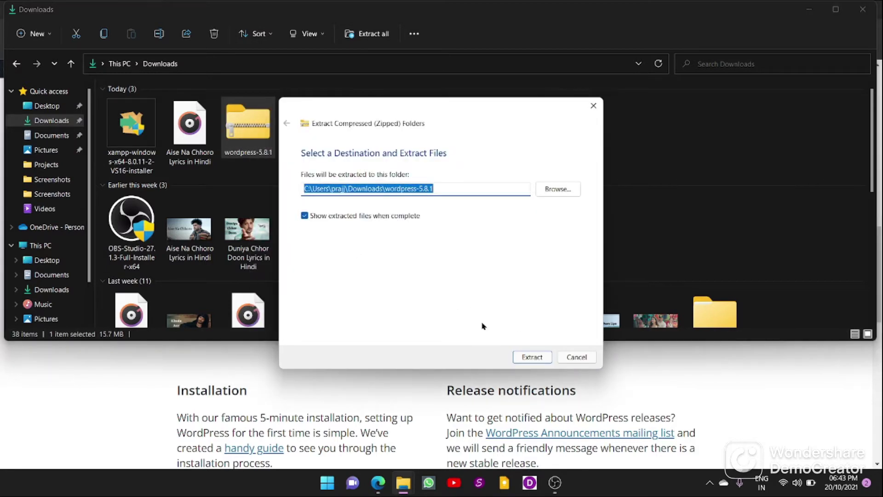
{"action": "left_click", "coordinate": [532, 358]}
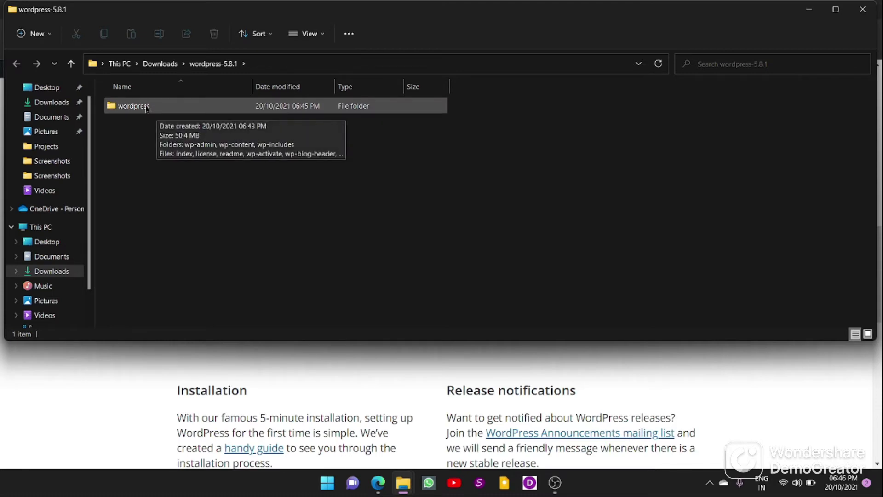
Step: Cut the extracted wordpress folder and move it into C:\xampp\htdocs
{"action": "left_click", "coordinate": [147, 108]}
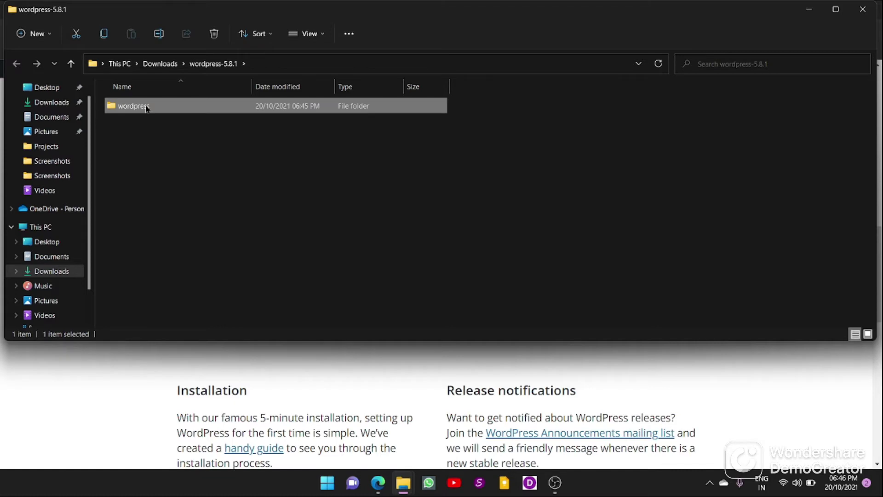
{"action": "key", "text": "ctrl+x"}
{"action": "left_click", "coordinate": [44, 227]}
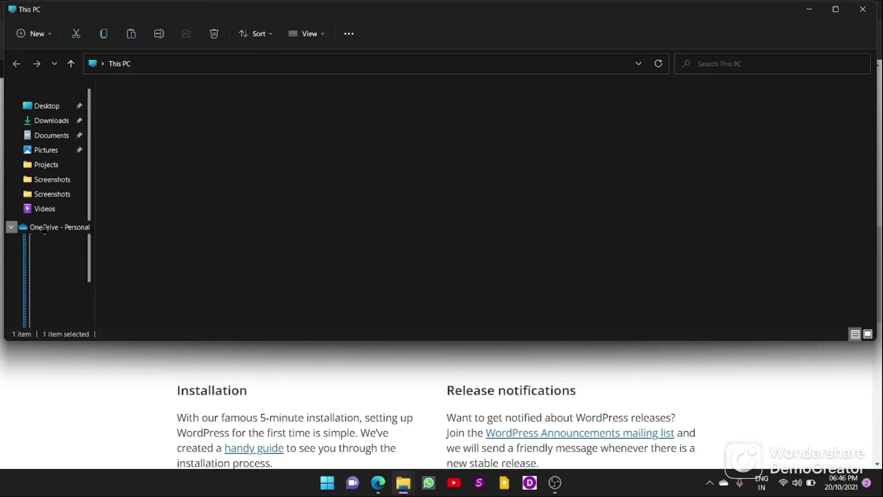
{"action": "double_click", "coordinate": [188, 198]}
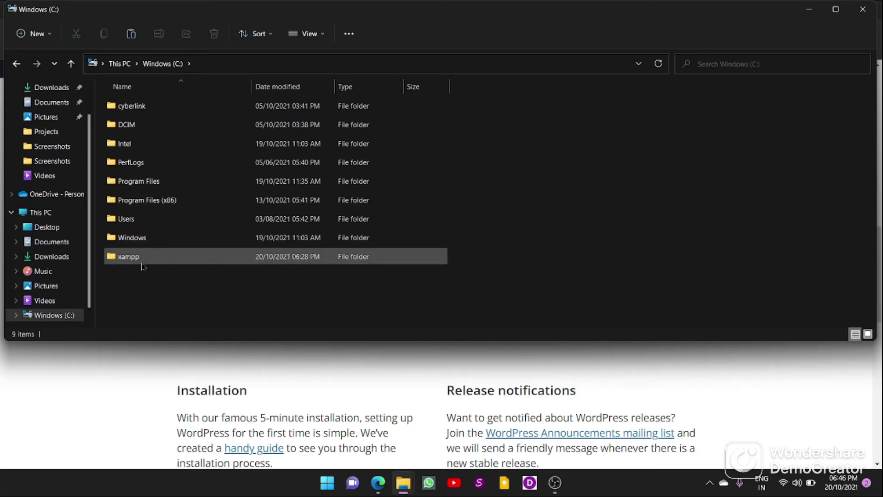
{"action": "double_click", "coordinate": [138, 261]}
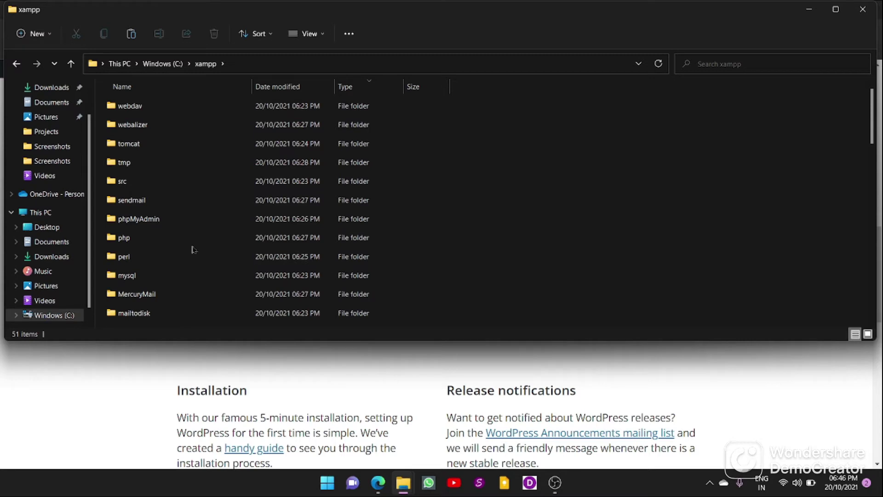
{"action": "scroll", "coordinate": [191, 250], "scroll_direction": "down", "scroll_amount": 3}
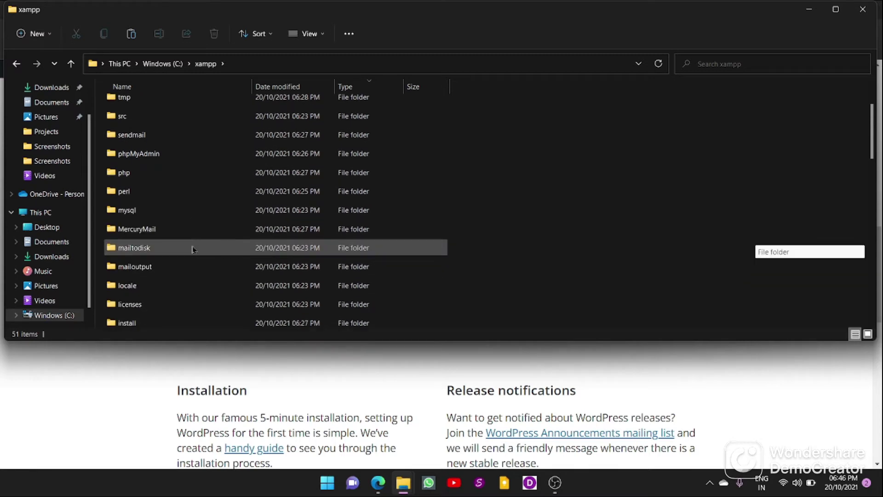
{"action": "scroll", "coordinate": [165, 278], "scroll_direction": "down", "scroll_amount": 2}
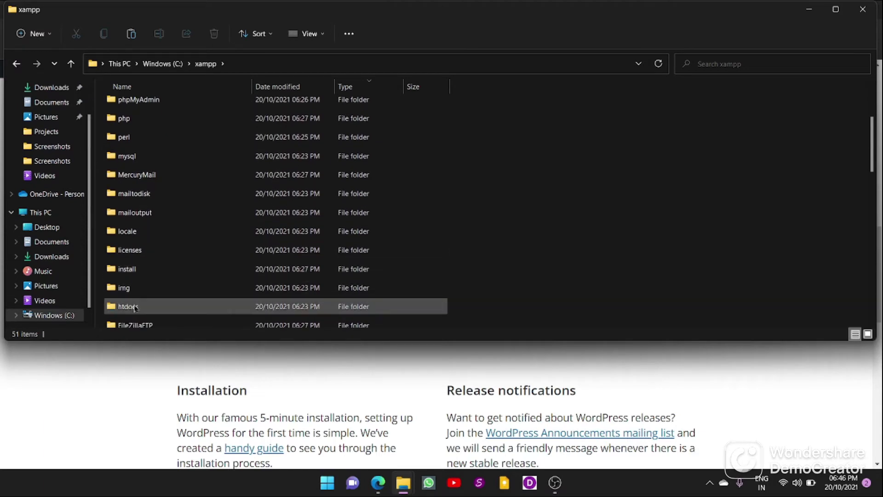
{"action": "double_click", "coordinate": [134, 307]}
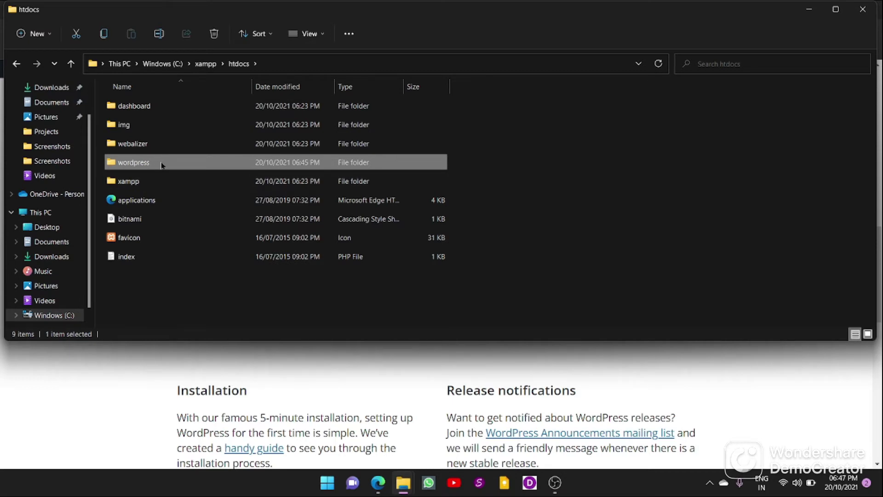
{"action": "mouse_move", "coordinate": [161, 166]}
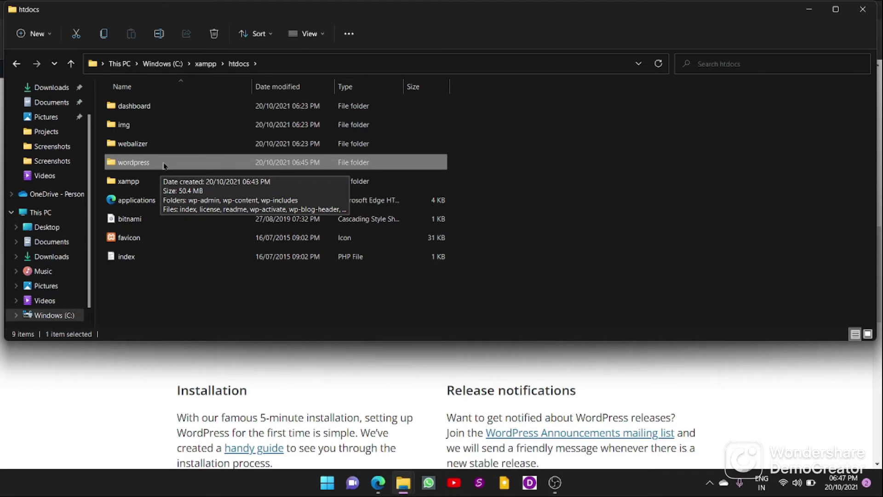
Step: Rename the wordpress folder in htdocs to website4, then return to the WordPress page in Edge
{"action": "right_click", "coordinate": [164, 166]}
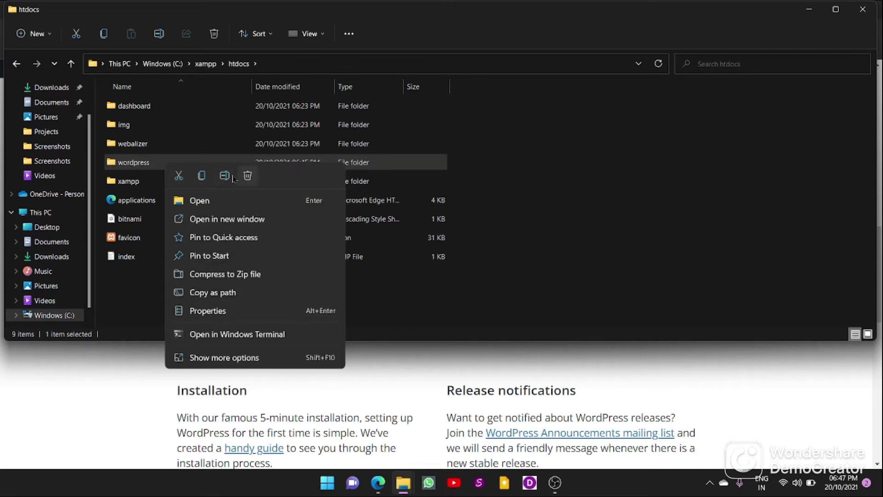
{"action": "left_click", "coordinate": [226, 178]}
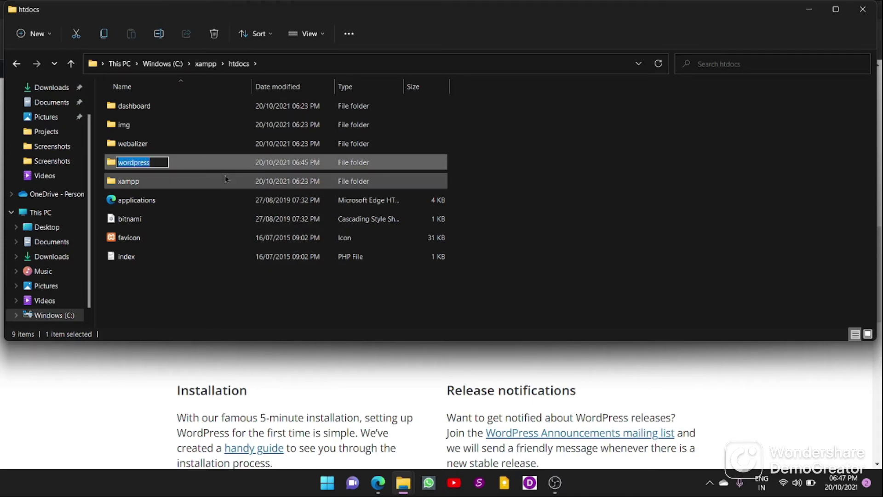
{"action": "key", "text": "BackSpace"}
{"action": "type", "text": "we"}
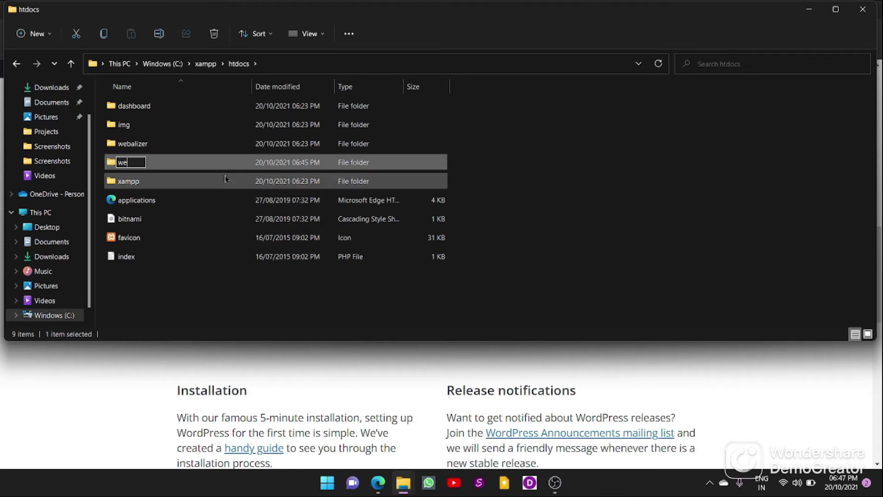
{"action": "type", "text": "bsite4"}
{"action": "key", "text": "Return"}
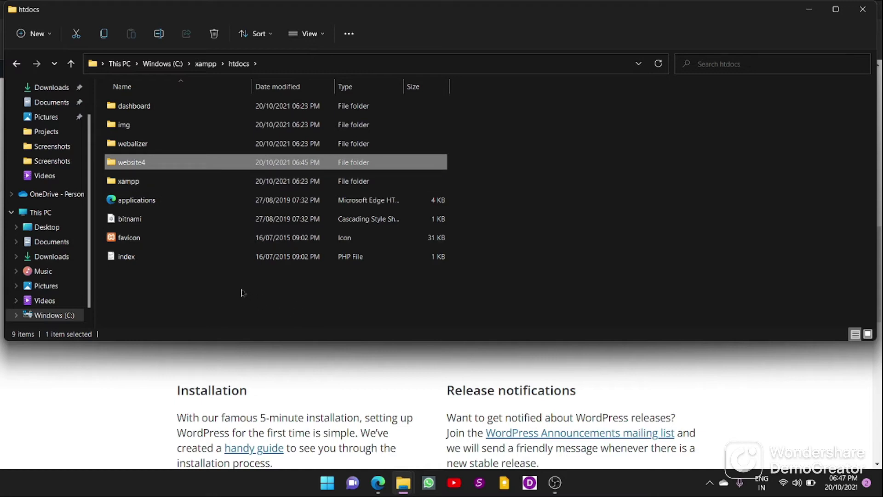
{"action": "left_click", "coordinate": [219, 306]}
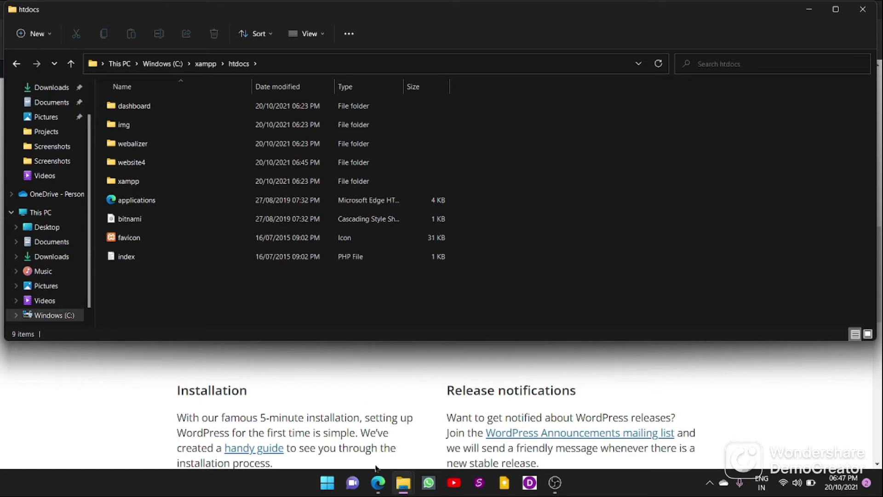
{"action": "left_click", "coordinate": [378, 482]}
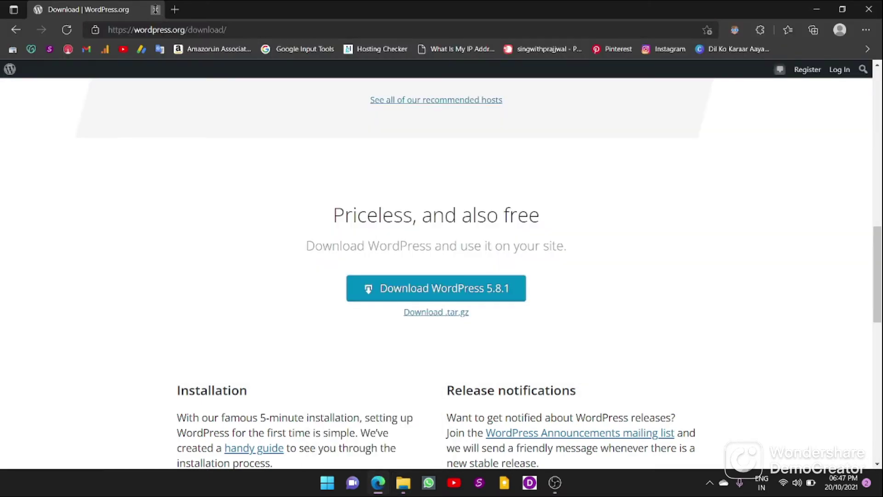
Step: Close the Edge window, relaunch Edge, and enter localhostphp as the address
{"action": "left_click", "coordinate": [156, 10]}
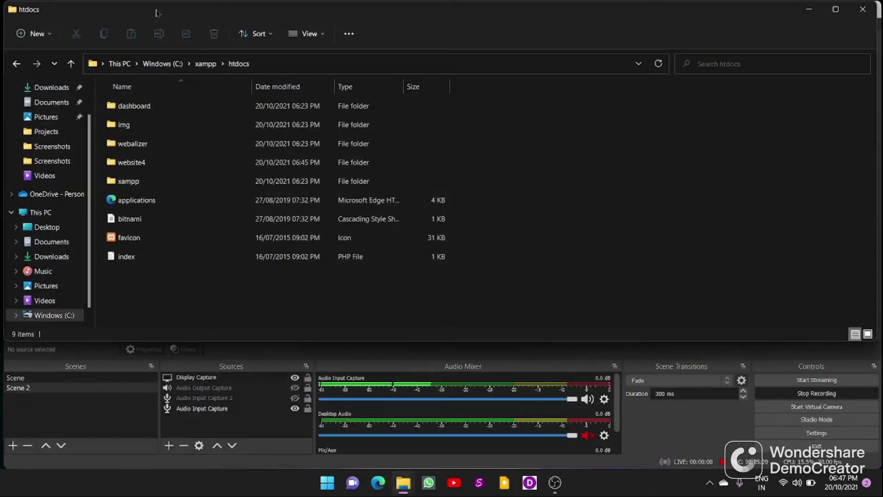
{"action": "left_click", "coordinate": [378, 490]}
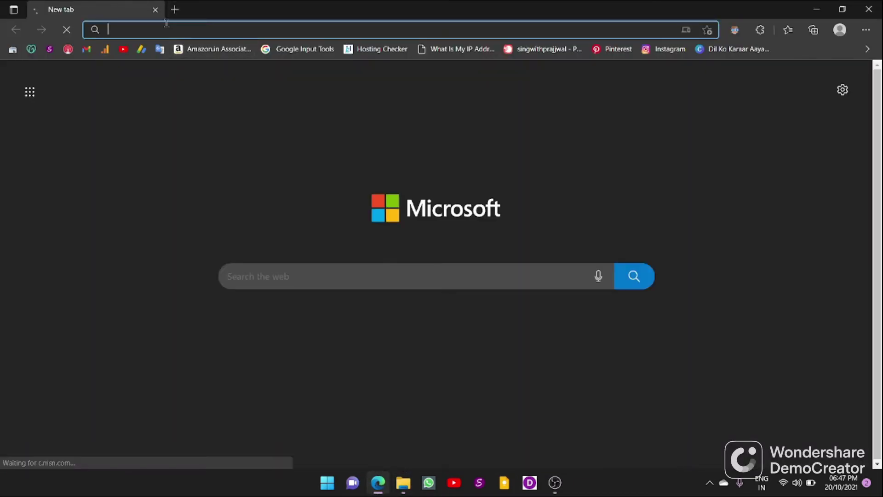
{"action": "type", "text": "loca"}
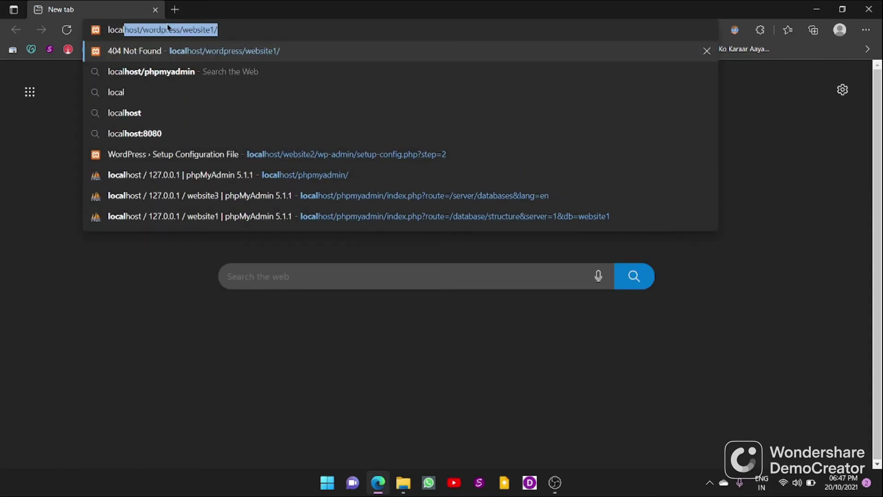
{"action": "type", "text": "lho"}
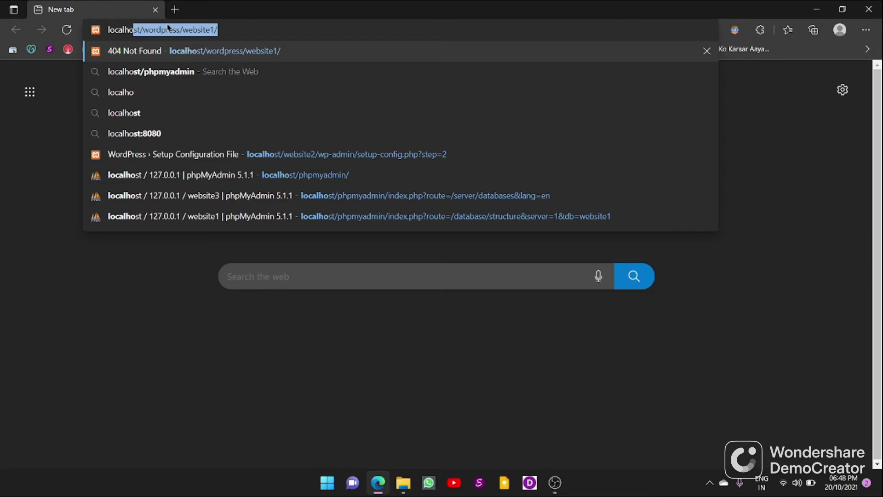
{"action": "type", "text": "st"}
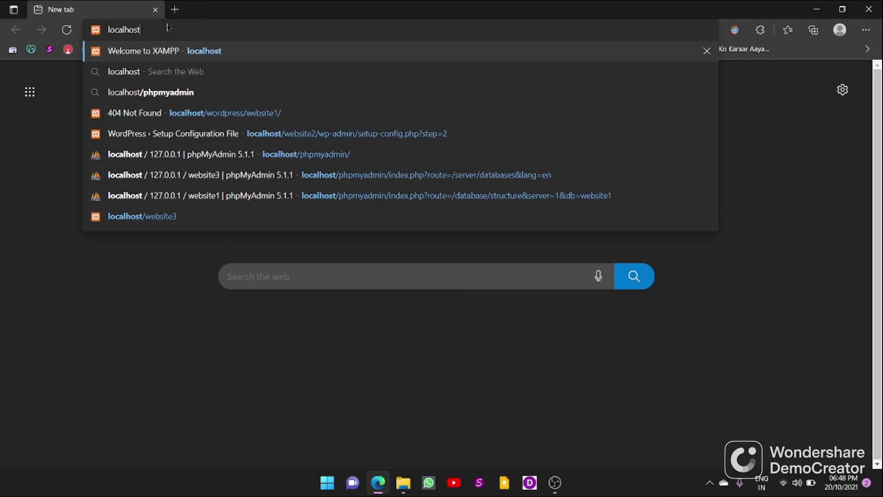
{"action": "type", "text": "php"}
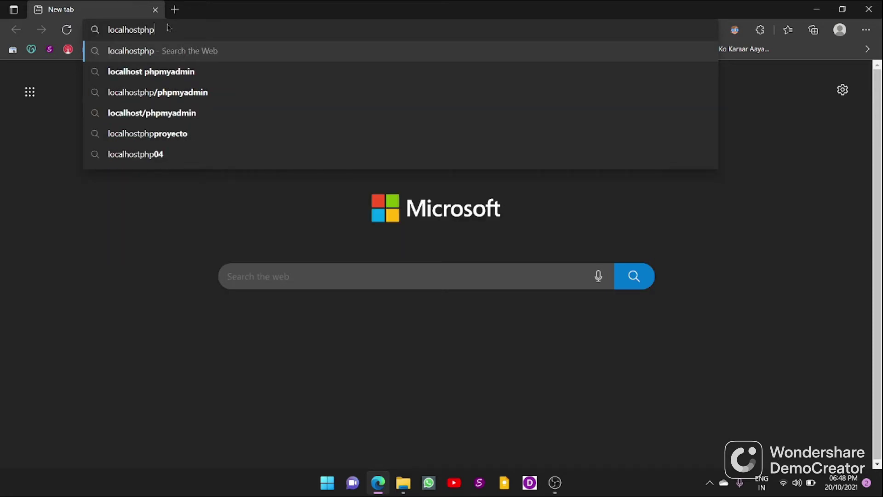
{"action": "left_click", "coordinate": [179, 72]}
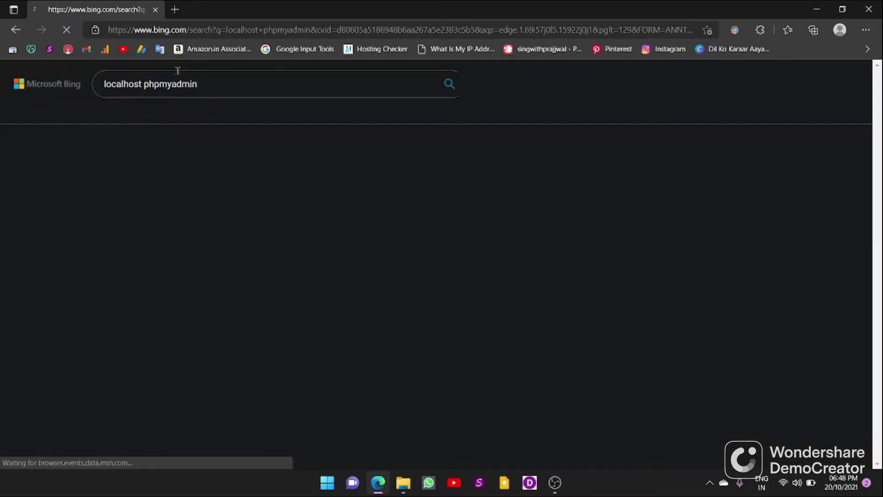
{"action": "scroll", "coordinate": [278, 235], "scroll_direction": "down", "scroll_amount": 7}
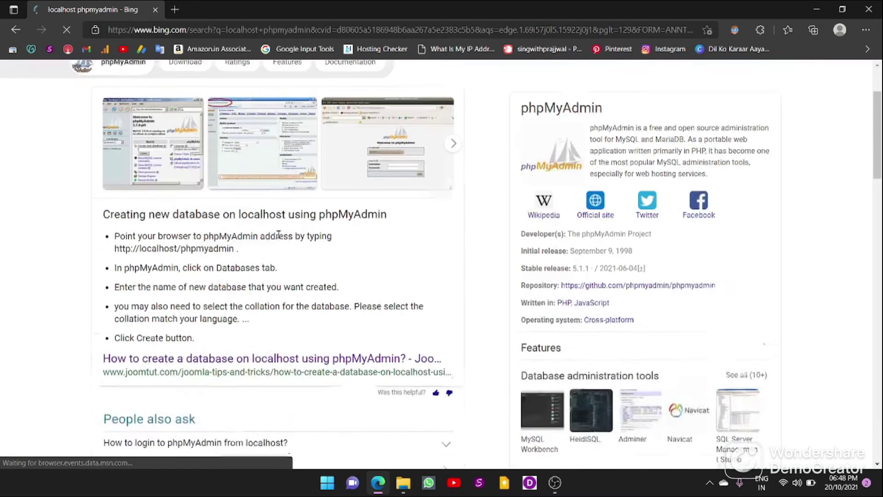
{"action": "scroll", "coordinate": [278, 234], "scroll_direction": "down", "scroll_amount": 3}
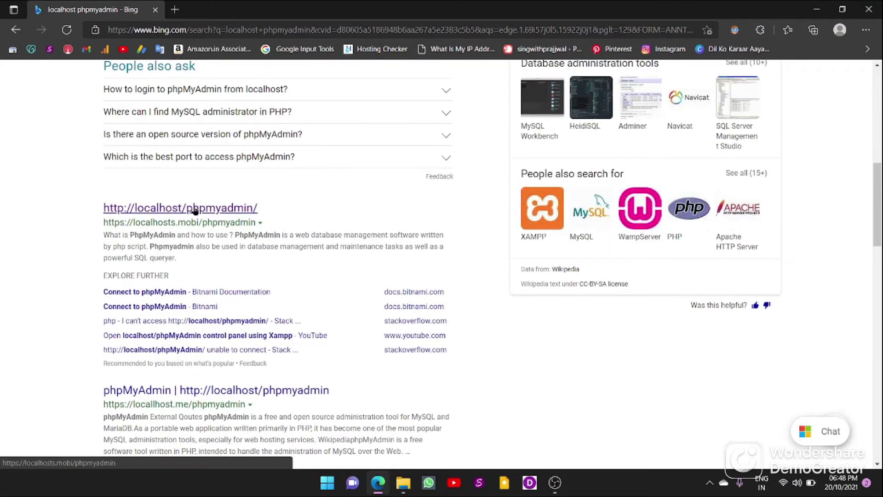
{"action": "left_click", "coordinate": [169, 208]}
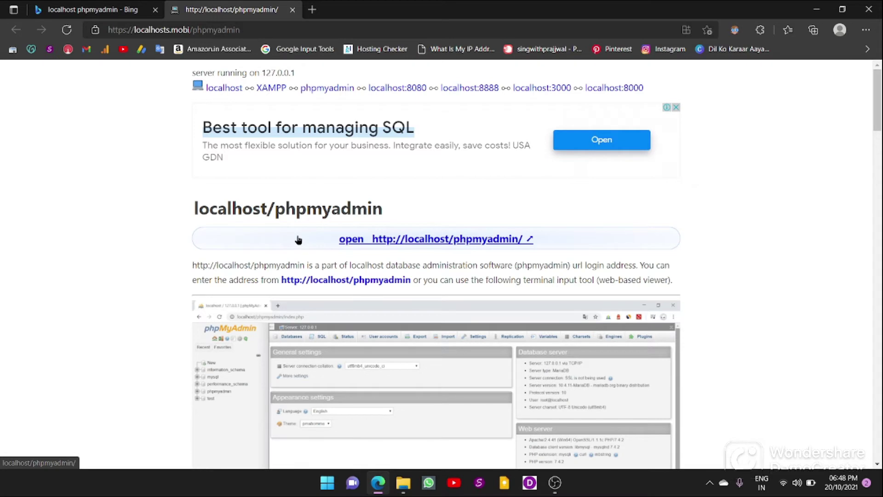
{"action": "left_click", "coordinate": [452, 240]}
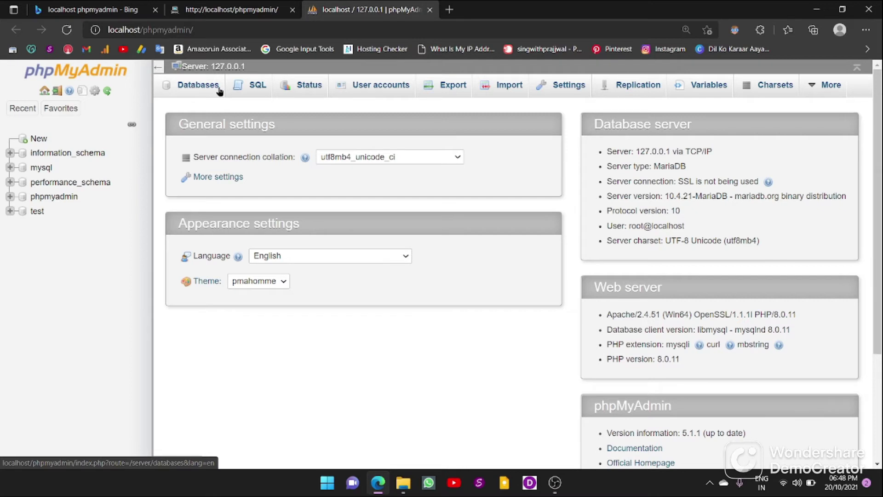
Step: Create a database named website4 under Databases, then close that browser tab
{"action": "left_click", "coordinate": [210, 88]}
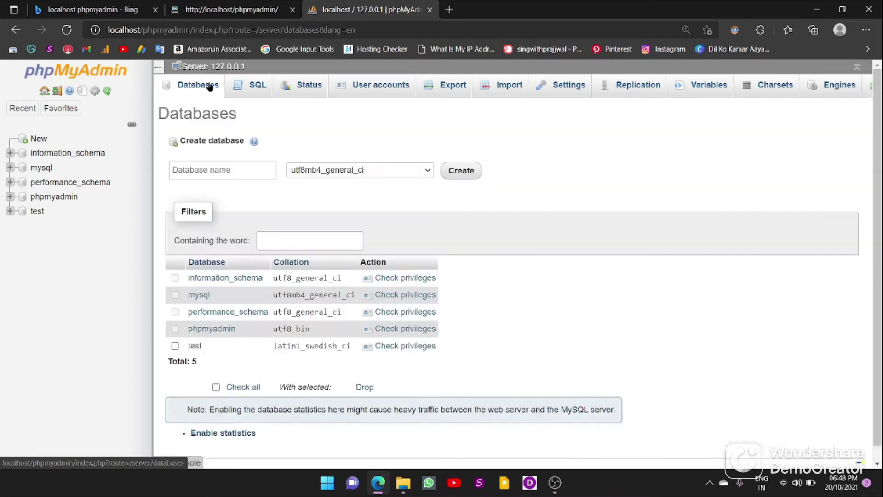
{"action": "left_click", "coordinate": [210, 171]}
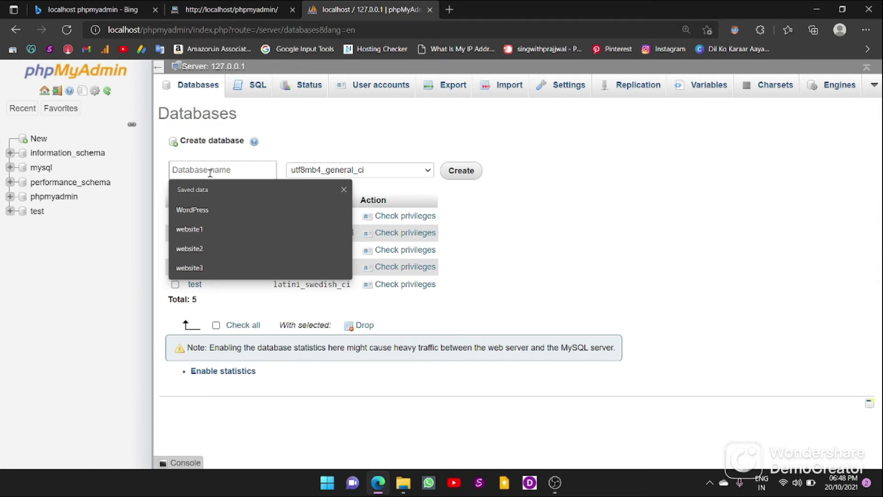
{"action": "type", "text": "web"}
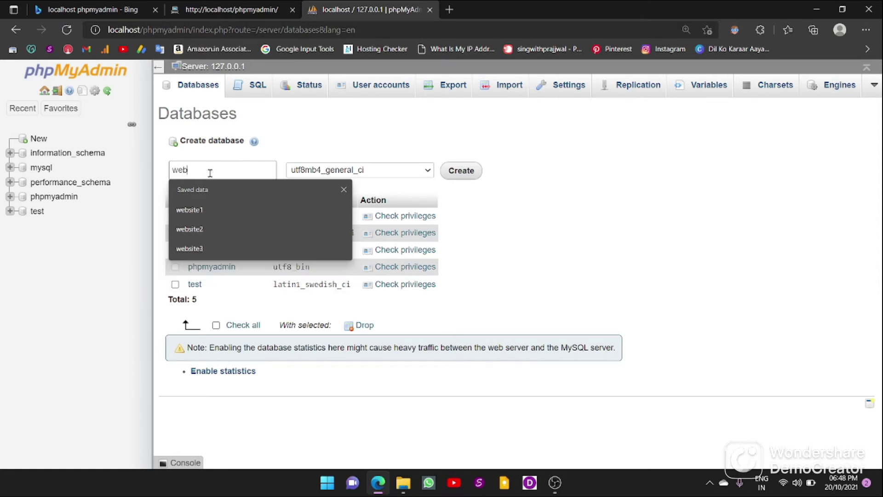
{"action": "type", "text": "site4"}
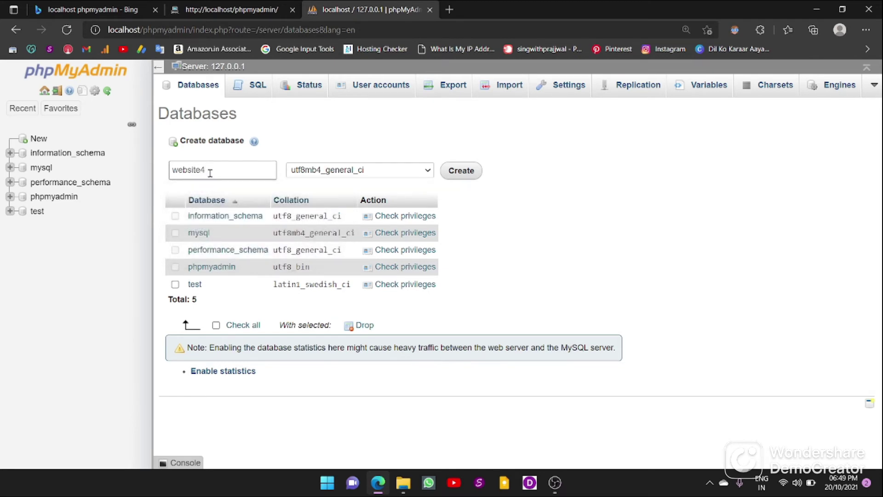
{"action": "left_click", "coordinate": [465, 171]}
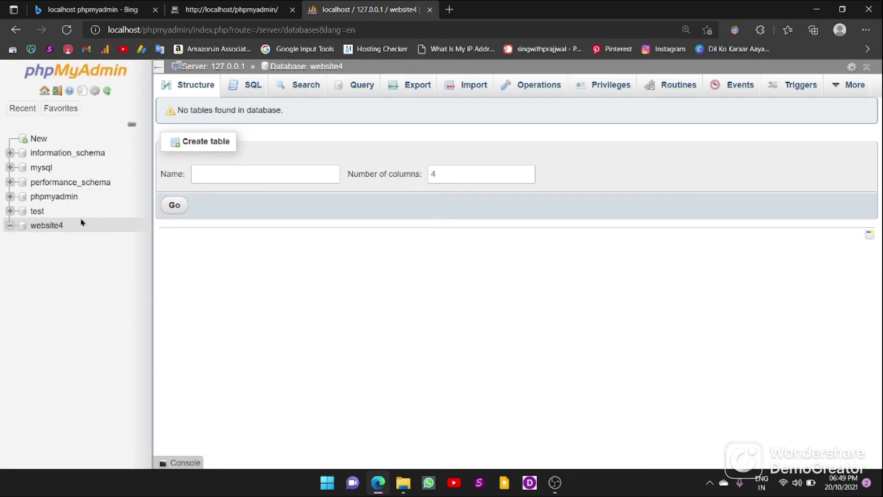
{"action": "left_click", "coordinate": [429, 10]}
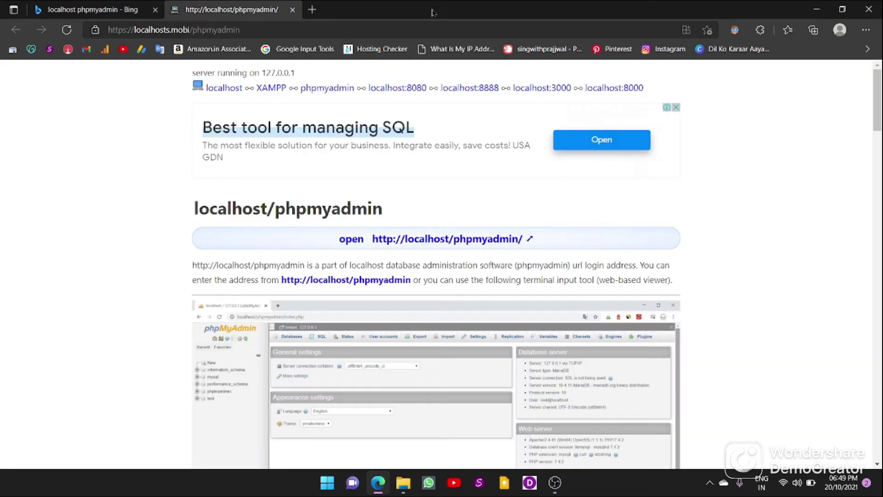
Step: Open a blank Edge tab and confirm in XAMPP Control Panel that Apache and MySQL are running
{"action": "left_click", "coordinate": [312, 9]}
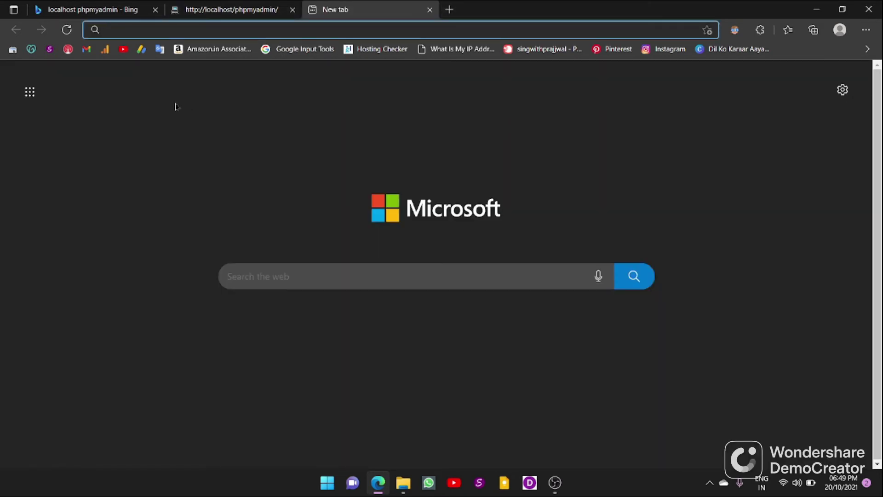
{"action": "left_click", "coordinate": [328, 482]}
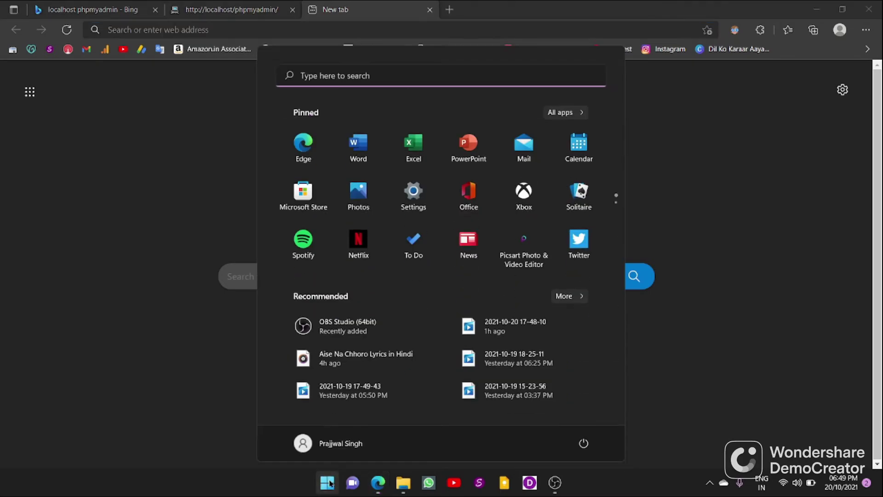
{"action": "left_click", "coordinate": [388, 74]}
{"action": "type", "text": "xa"}
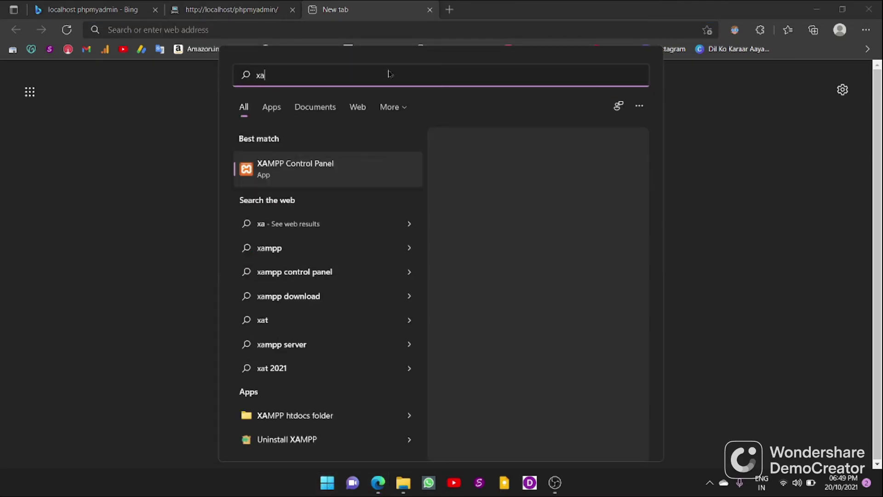
{"action": "left_click", "coordinate": [341, 159]}
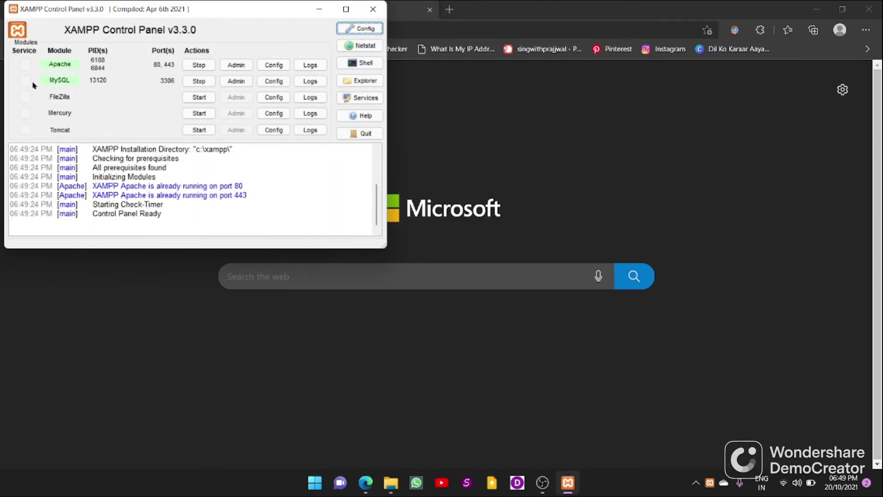
{"action": "left_click", "coordinate": [373, 9]}
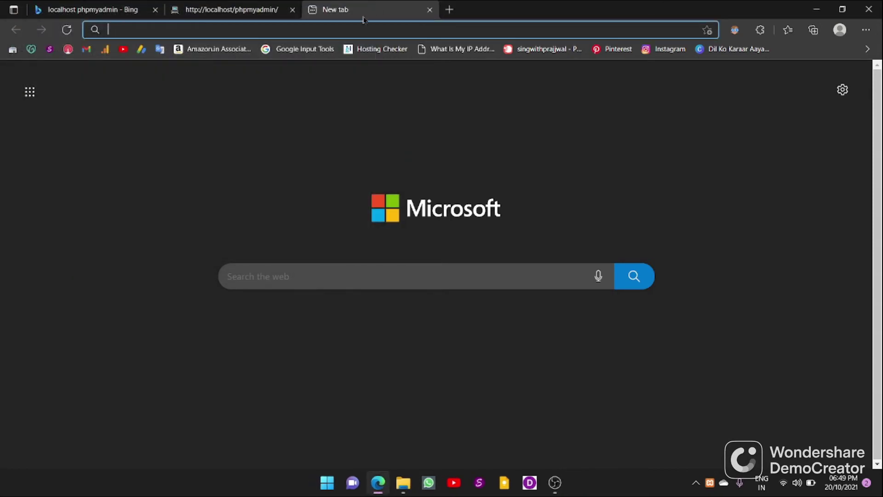
Step: Load localhost/website4 in the new tab's address bar
{"action": "left_click", "coordinate": [262, 31]}
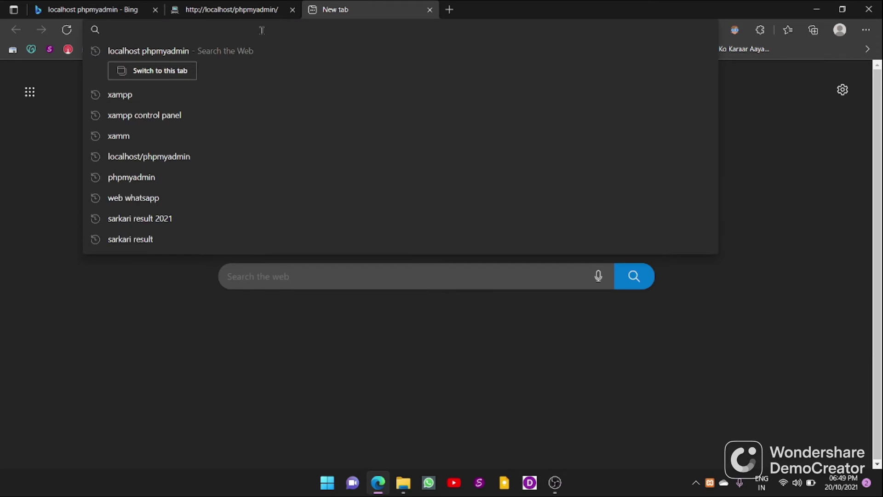
{"action": "type", "text": "local"}
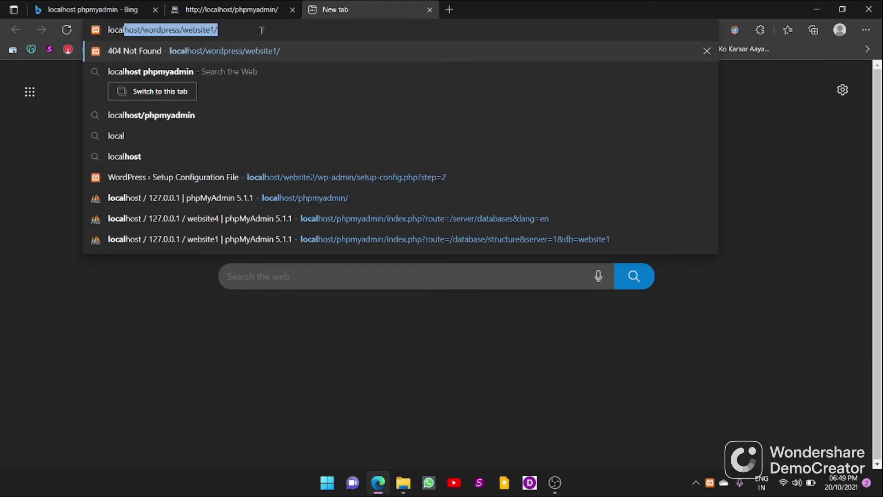
{"action": "type", "text": "h"}
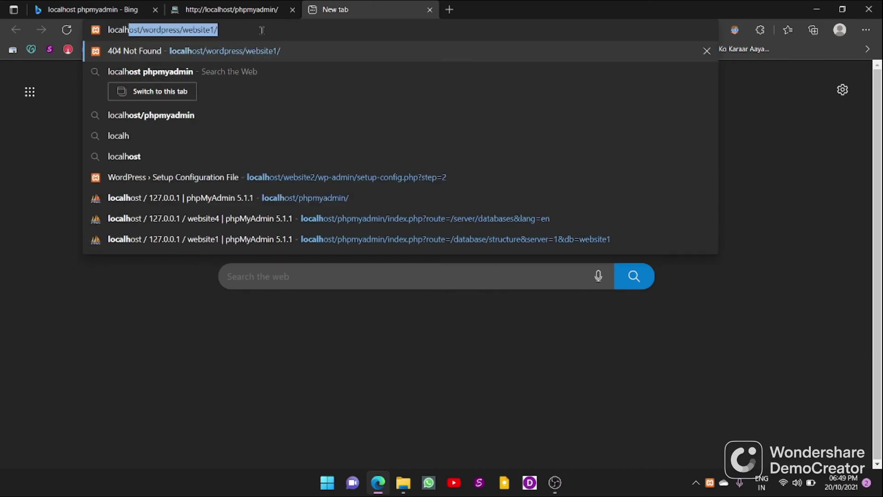
{"action": "type", "text": "ost"}
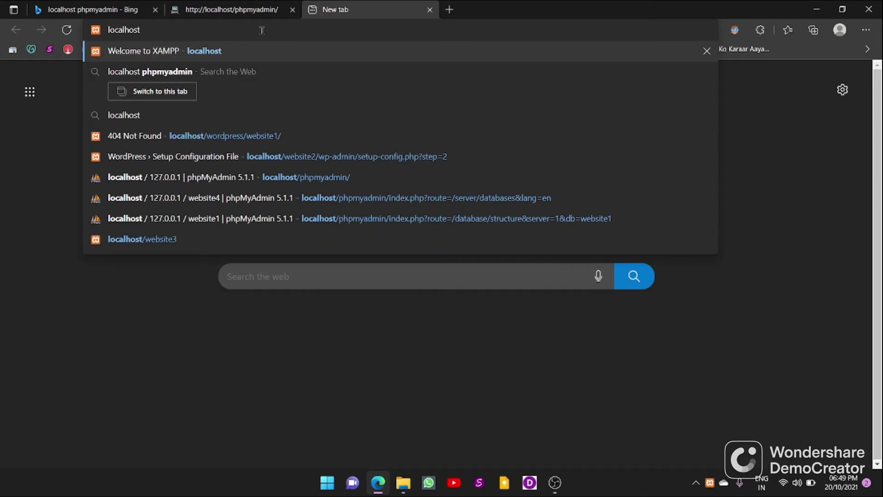
{"action": "type", "text": "/"}
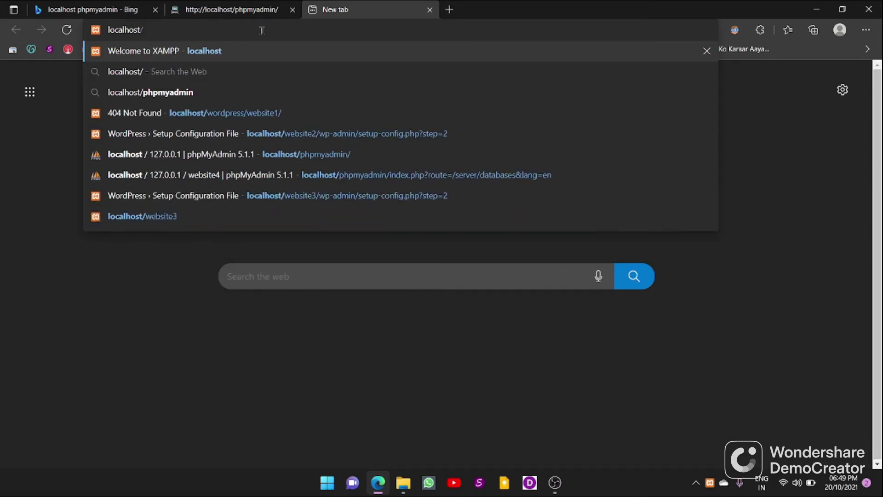
{"action": "type", "text": "web"}
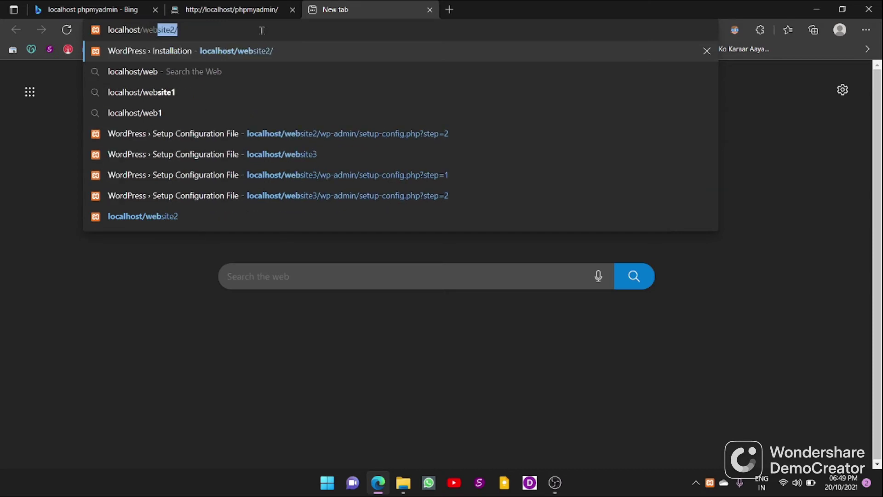
{"action": "type", "text": "site"}
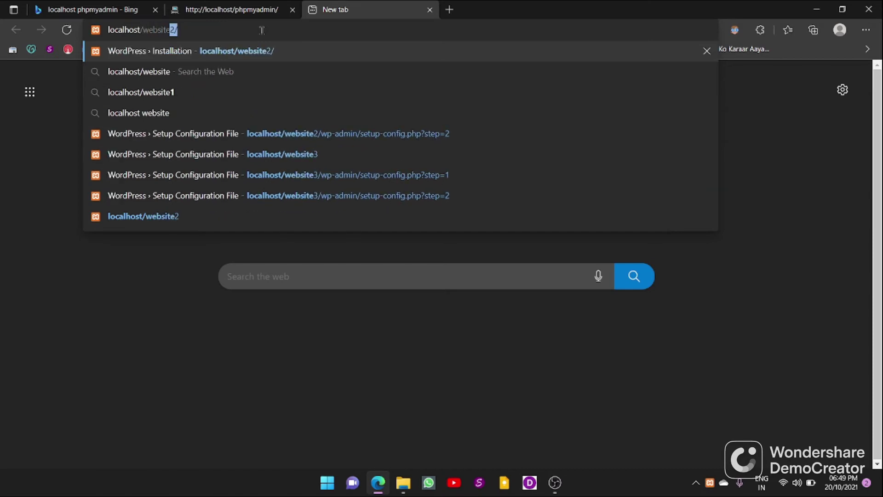
{"action": "type", "text": "4"}
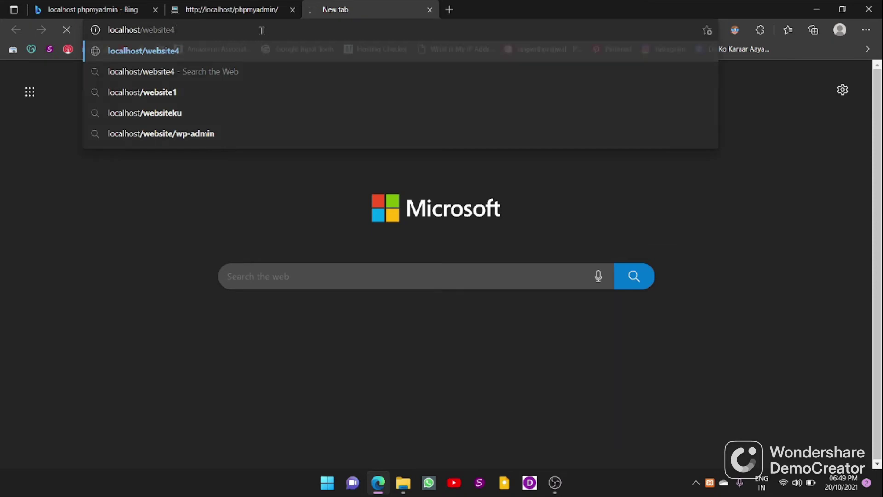
{"action": "key", "text": "Return"}
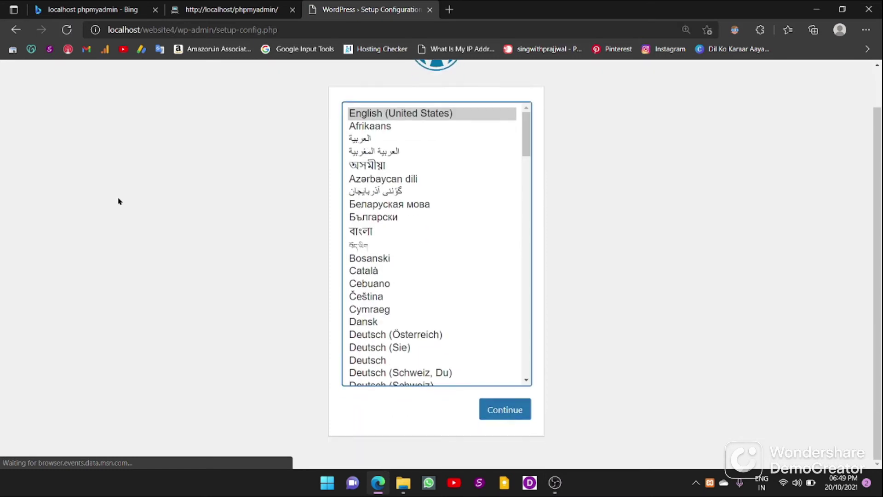
Step: Continue with English (United States) and go past the welcome page to the database form
{"action": "scroll", "coordinate": [118, 201], "scroll_direction": "up", "scroll_amount": 1}
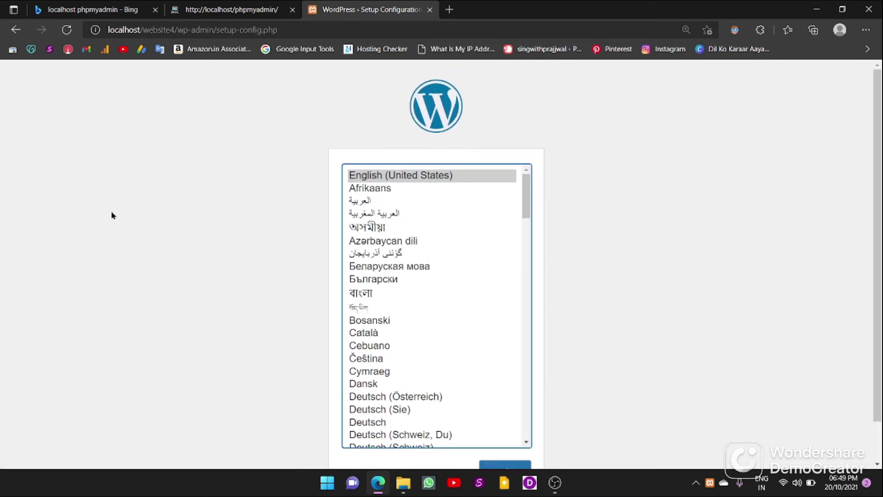
{"action": "scroll", "coordinate": [112, 215], "scroll_direction": "down", "scroll_amount": 1}
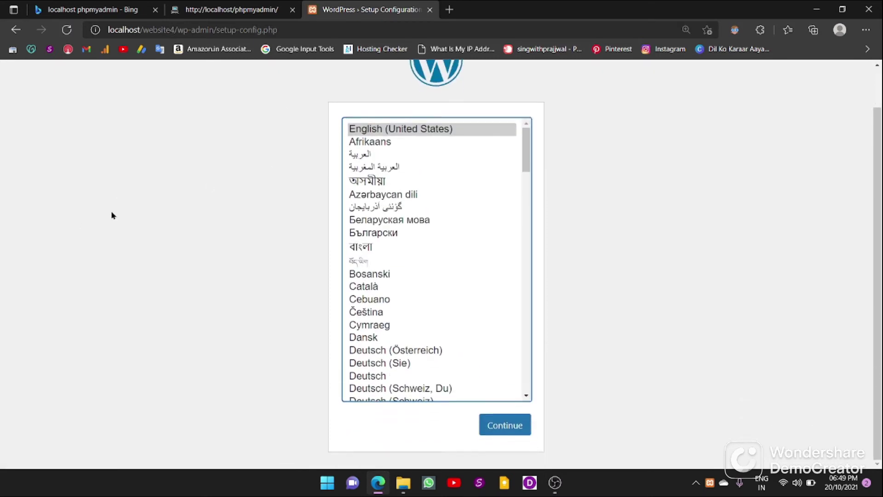
{"action": "left_click", "coordinate": [515, 429]}
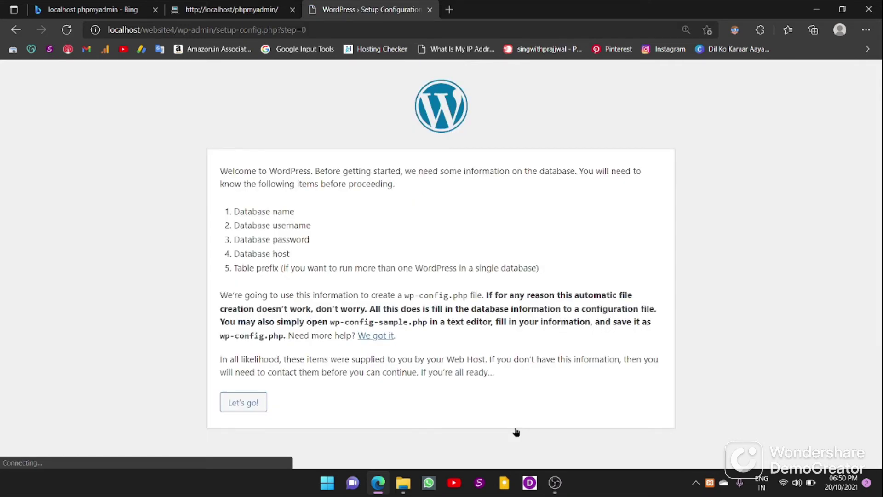
{"action": "left_click", "coordinate": [244, 402]}
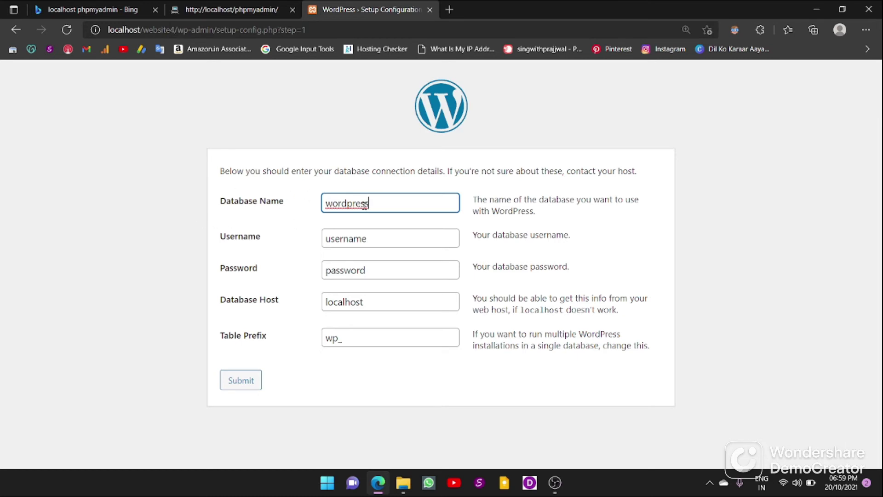
Step: Enter database name website4 and username root, then submit the connection form
{"action": "key", "text": "BackSpace"}
{"action": "key", "text": "BackSpace"}
{"action": "key", "text": "BackSpace"}
{"action": "key", "text": "BackSpace"}
{"action": "key", "text": "BackSpace"}
{"action": "key", "text": "BackSpace"}
{"action": "key", "text": "BackSpace"}
{"action": "key", "text": "BackSpace"}
{"action": "key", "text": "BackSpace"}
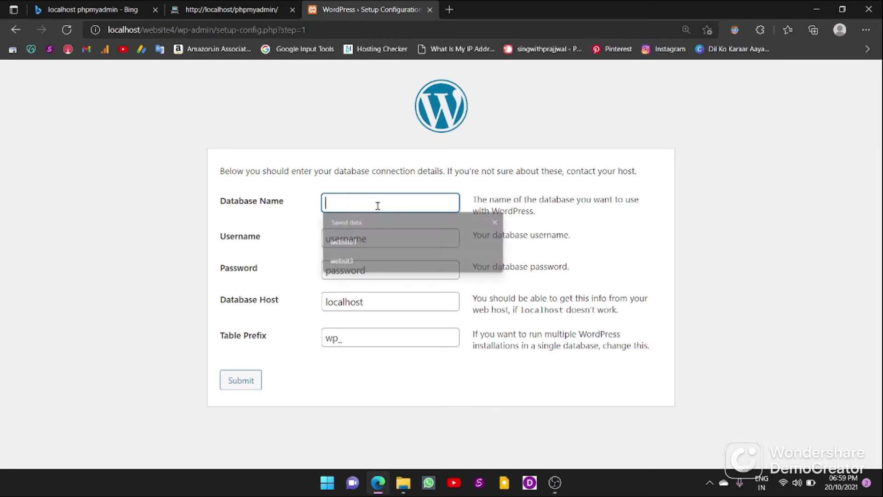
{"action": "type", "text": "web"}
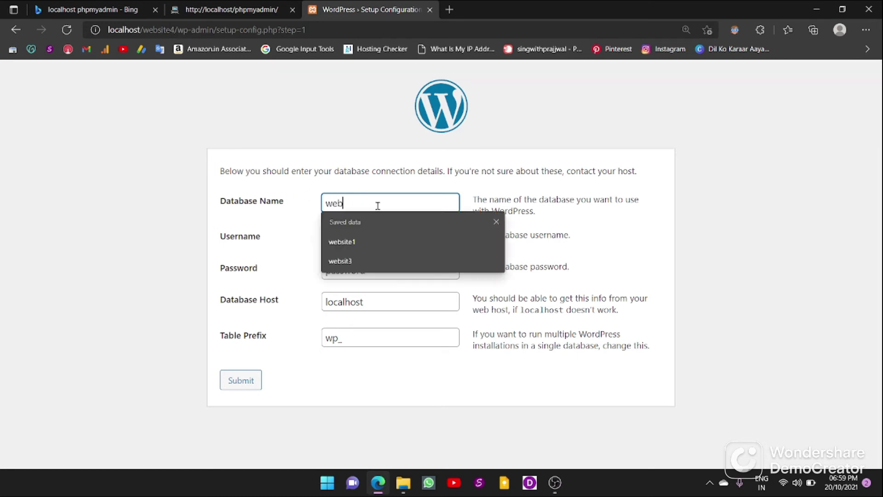
{"action": "type", "text": "site4"}
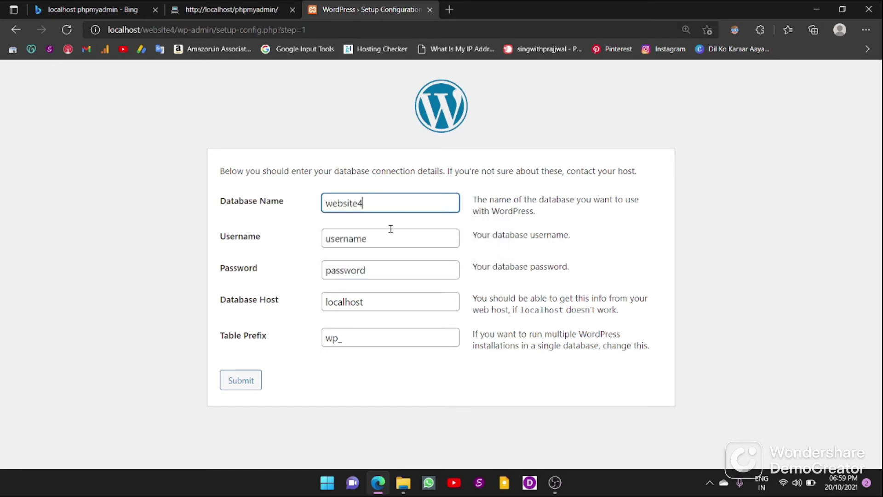
{"action": "left_click", "coordinate": [388, 232]}
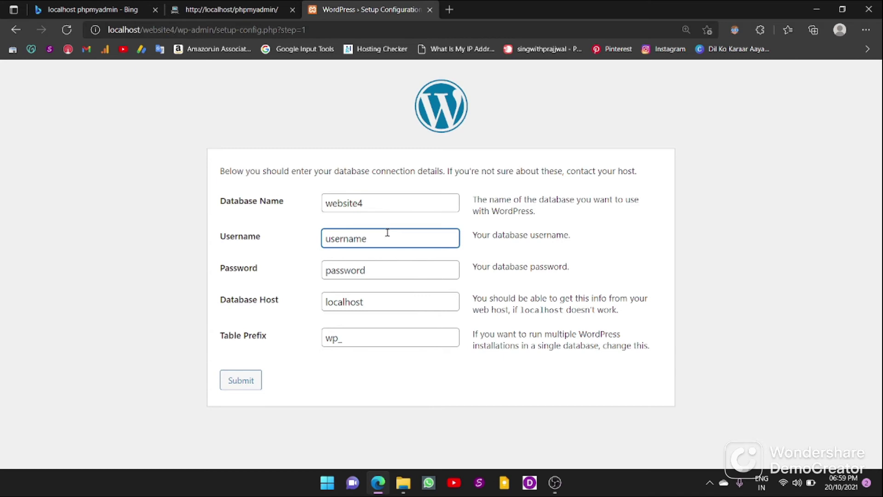
{"action": "key", "text": "BackSpace"}
{"action": "key", "text": "BackSpace"}
{"action": "key", "text": "BackSpace"}
{"action": "key", "text": "BackSpace"}
{"action": "key", "text": "BackSpace"}
{"action": "key", "text": "BackSpace"}
{"action": "key", "text": "BackSpace"}
{"action": "type", "text": "root"}
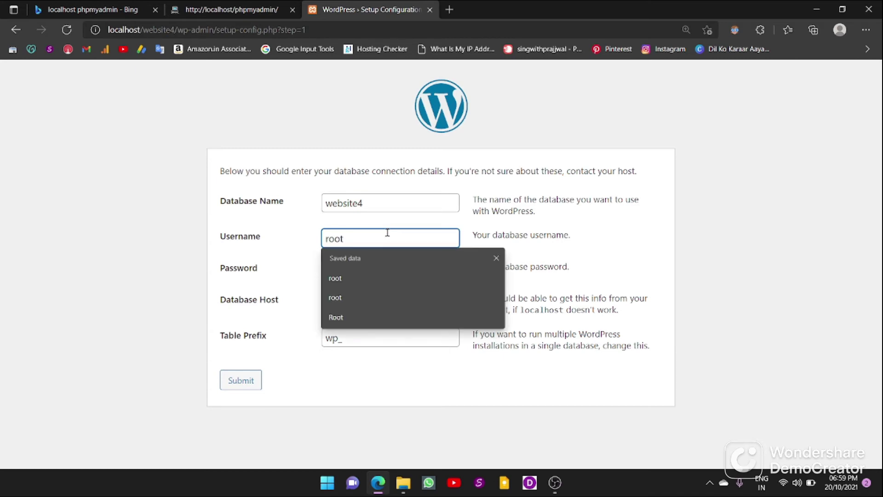
{"action": "key", "text": "Return"}
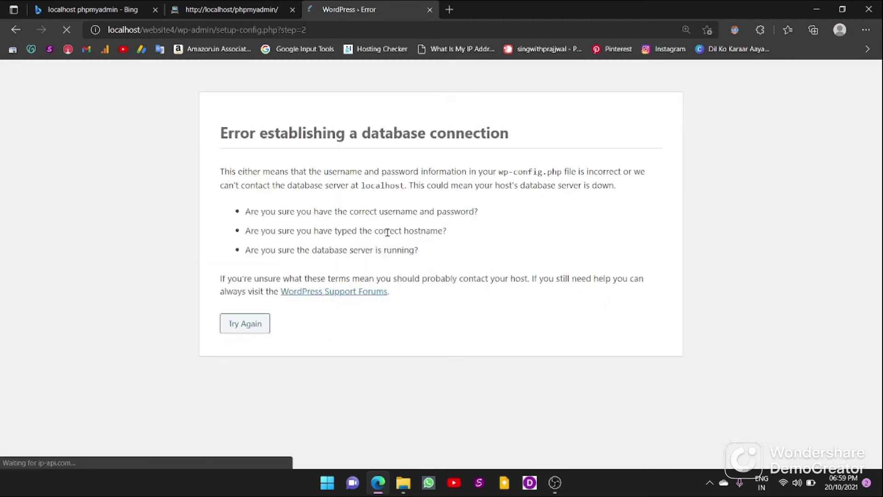
Step: Retry the database form with the Password field left blank and resubmit
{"action": "left_click", "coordinate": [248, 323]}
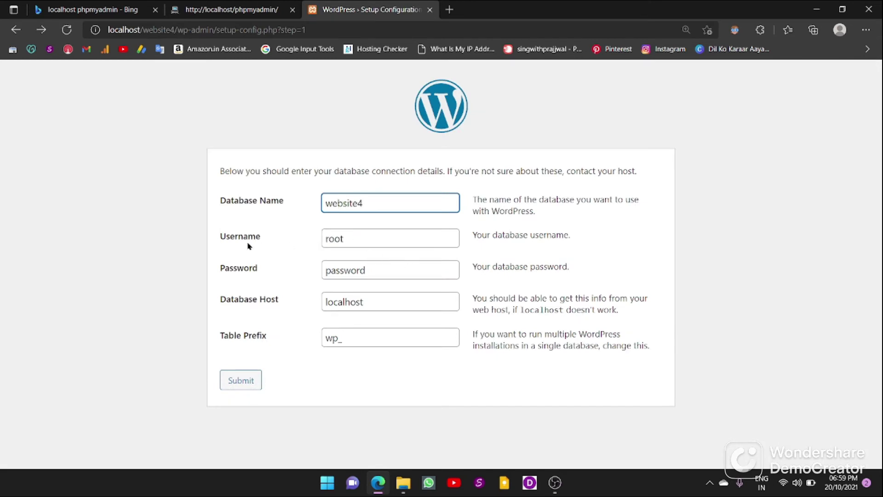
{"action": "left_click", "coordinate": [377, 271]}
{"action": "key", "text": "BackSpace"}
{"action": "key", "text": "BackSpace"}
{"action": "key", "text": "BackSpace"}
{"action": "key", "text": "BackSpace"}
{"action": "key", "text": "BackSpace"}
{"action": "key", "text": "BackSpace"}
{"action": "key", "text": "BackSpace"}
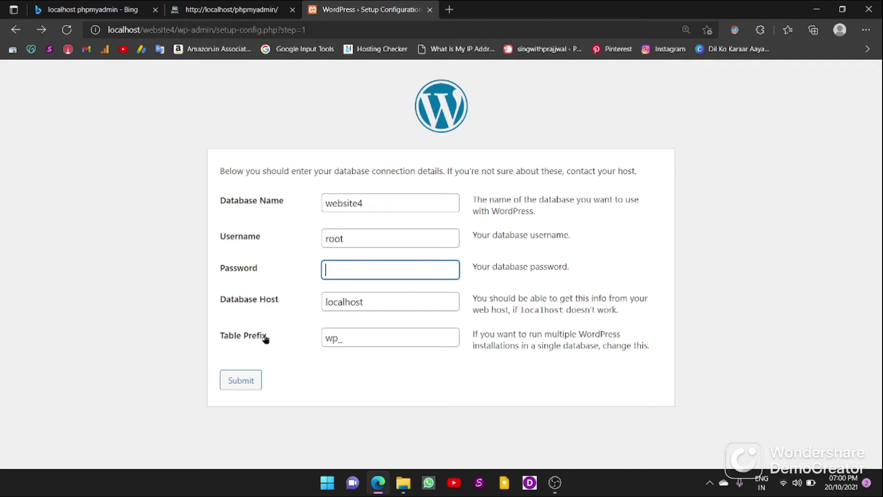
{"action": "left_click", "coordinate": [257, 379]}
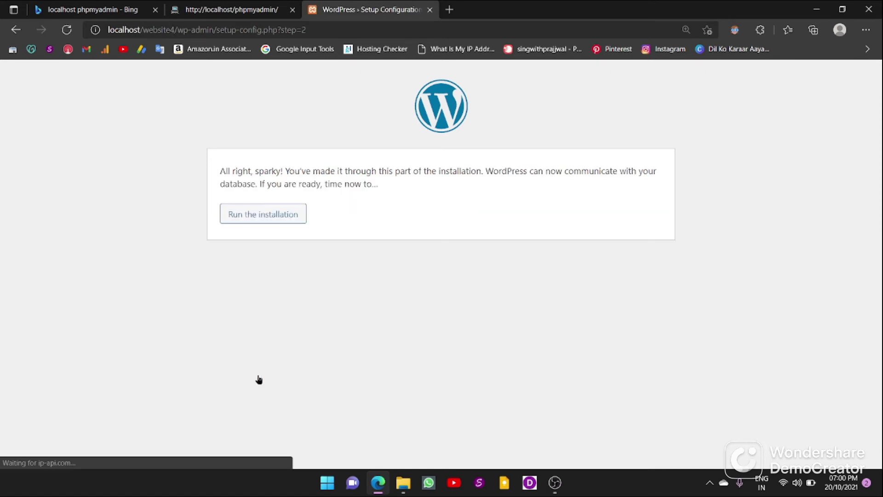
Step: Run the installation and enter a site title and a new admin username on the form
{"action": "left_click", "coordinate": [253, 221]}
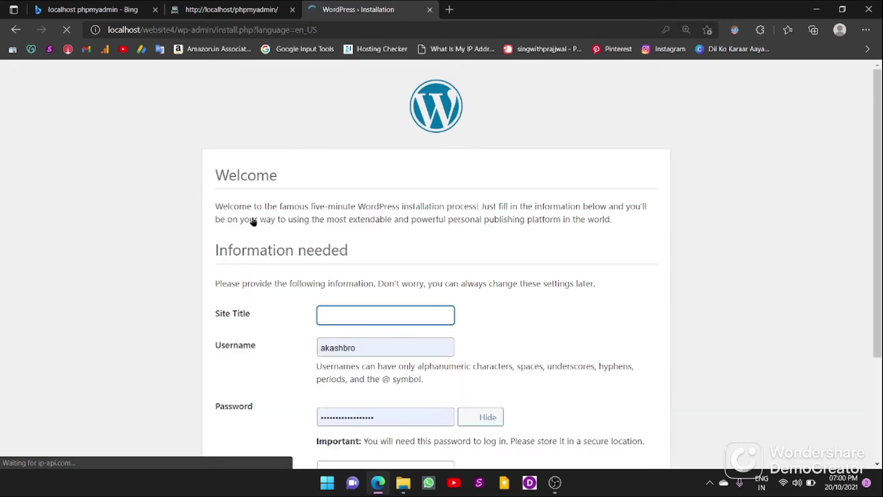
{"action": "scroll", "coordinate": [363, 267], "scroll_direction": "down", "scroll_amount": 2}
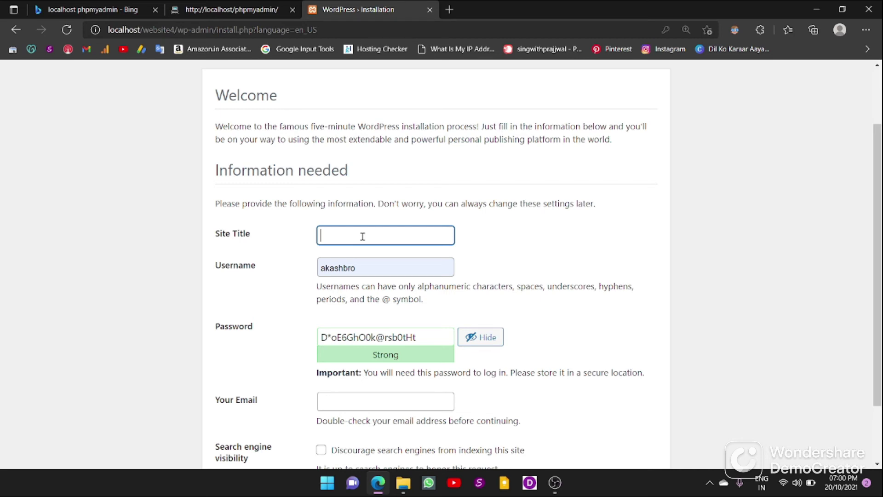
{"action": "type", "text": "prajjwal"}
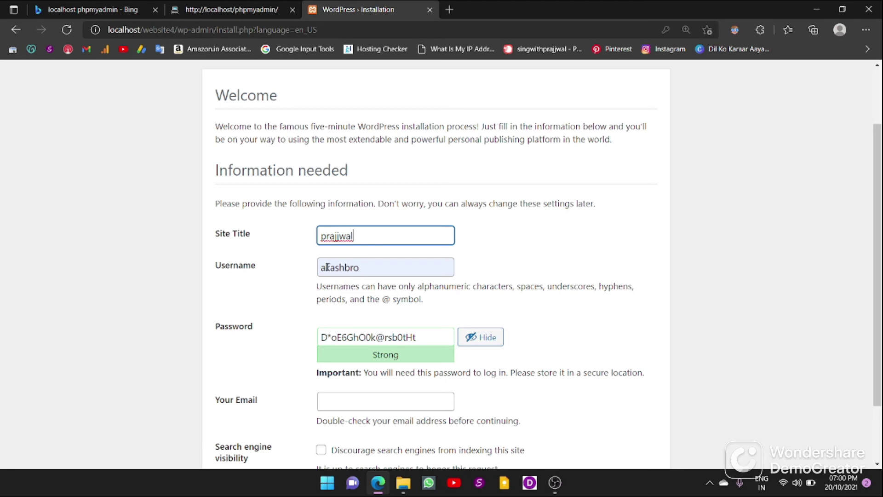
{"action": "left_click", "coordinate": [369, 264]}
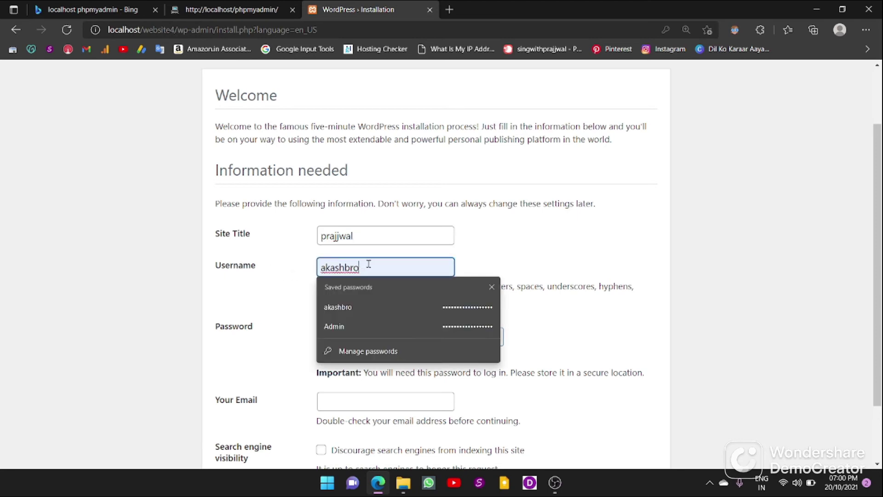
{"action": "key", "text": "BackSpace"}
{"action": "key", "text": "BackSpace"}
{"action": "key", "text": "BackSpace"}
{"action": "key", "text": "BackSpace"}
{"action": "key", "text": "BackSpace"}
{"action": "key", "text": "BackSpace"}
{"action": "key", "text": "BackSpace"}
{"action": "key", "text": "BackSpace"}
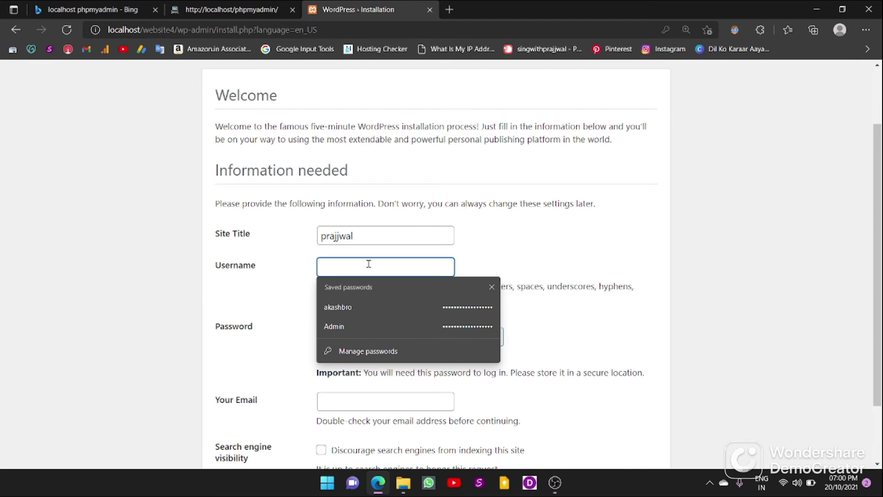
{"action": "type", "text": "abv"}
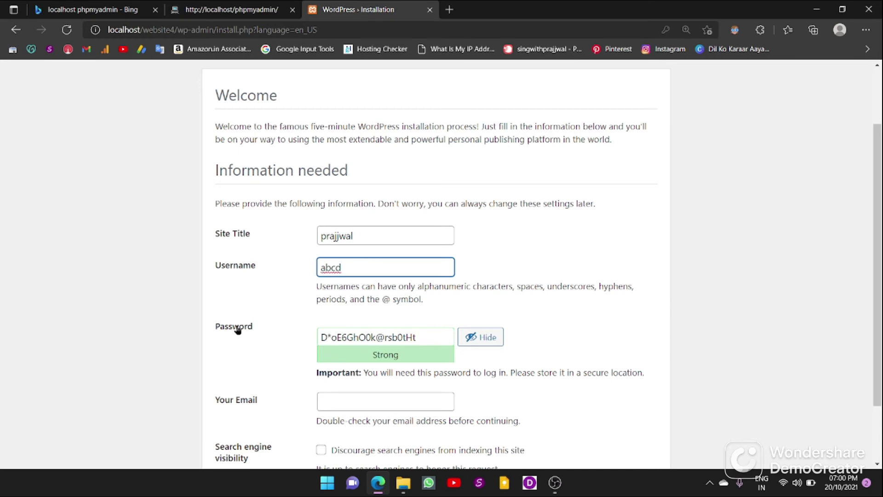
{"action": "scroll", "coordinate": [355, 310], "scroll_direction": "down", "scroll_amount": 2}
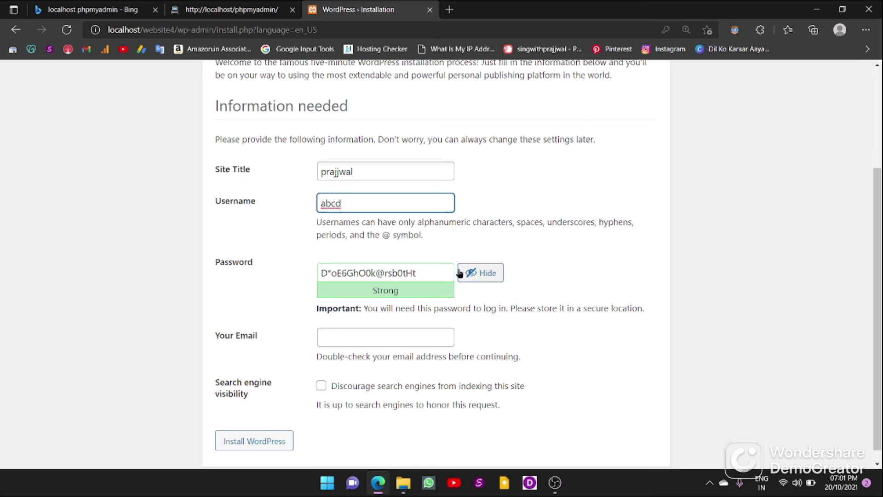
Step: Replace the generated admin password with your own custom password, hidden
{"action": "left_click", "coordinate": [431, 271]}
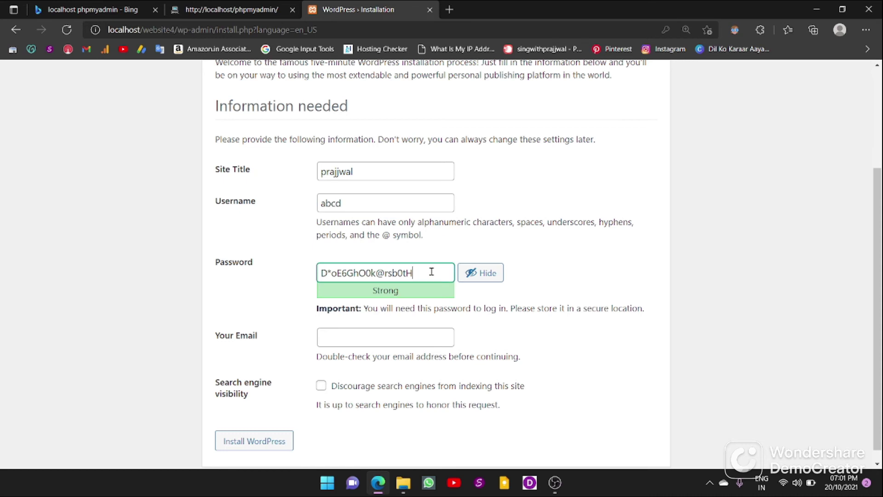
{"action": "key", "text": "BackSpace"}
{"action": "key", "text": "BackSpace"}
{"action": "key", "text": "BackSpace"}
{"action": "key", "text": "BackSpace"}
{"action": "key", "text": "BackSpace"}
{"action": "key", "text": "BackSpace"}
{"action": "key", "text": "BackSpace"}
{"action": "key", "text": "BackSpace"}
{"action": "key", "text": "BackSpace"}
{"action": "key", "text": "BackSpace"}
{"action": "key", "text": "BackSpace"}
{"action": "key", "text": "BackSpace"}
{"action": "key", "text": "BackSpace"}
{"action": "key", "text": "BackSpace"}
{"action": "key", "text": "BackSpace"}
{"action": "key", "text": "BackSpace"}
{"action": "key", "text": "BackSpace"}
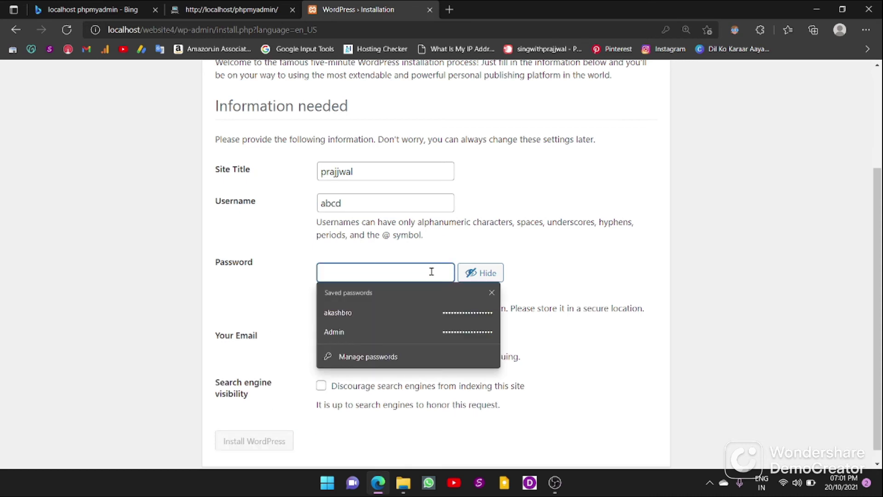
{"action": "key", "text": "ctrl+v"}
{"action": "left_click", "coordinate": [474, 274]}
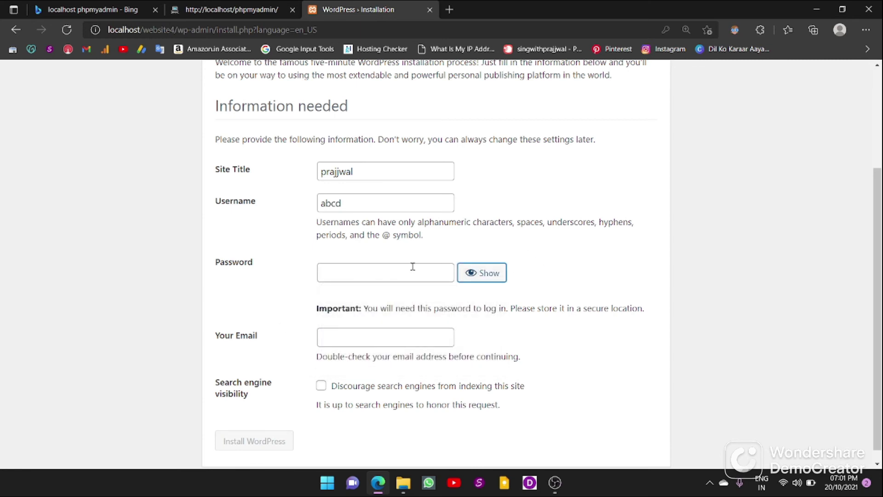
{"action": "left_click", "coordinate": [404, 279]}
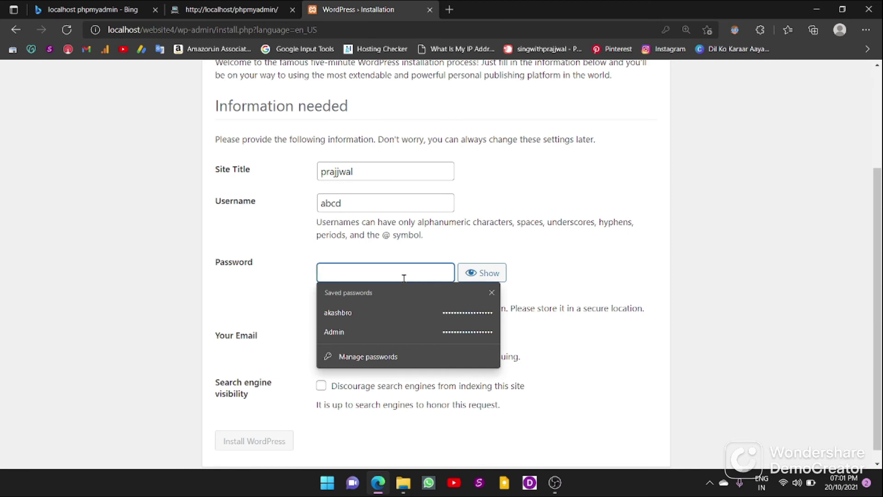
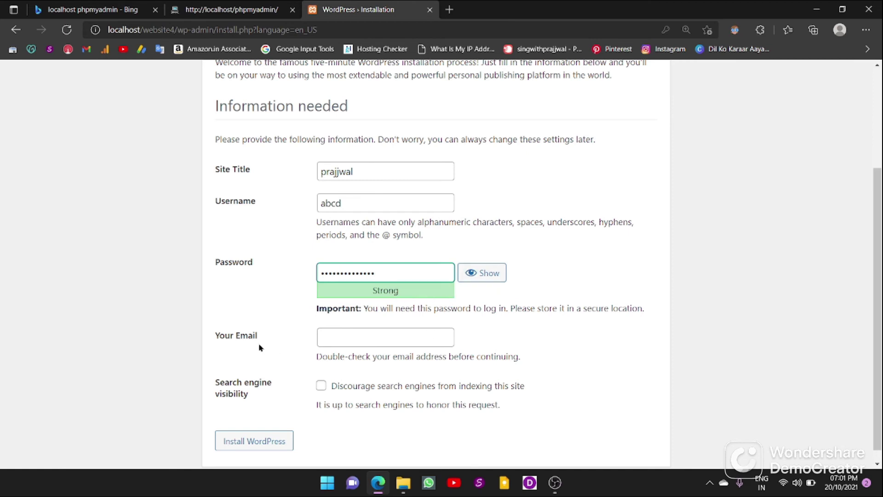
Step: Fill in the admin email from a saved browser entry
{"action": "left_click", "coordinate": [367, 335]}
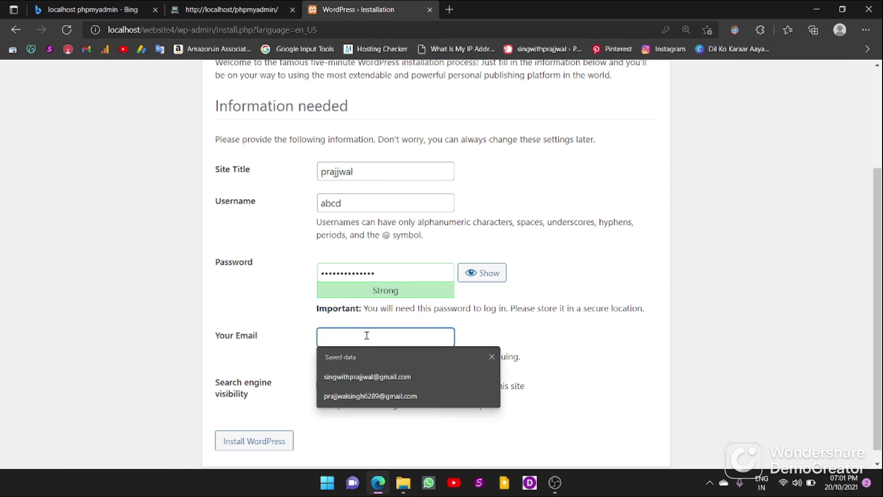
{"action": "left_click", "coordinate": [368, 377]}
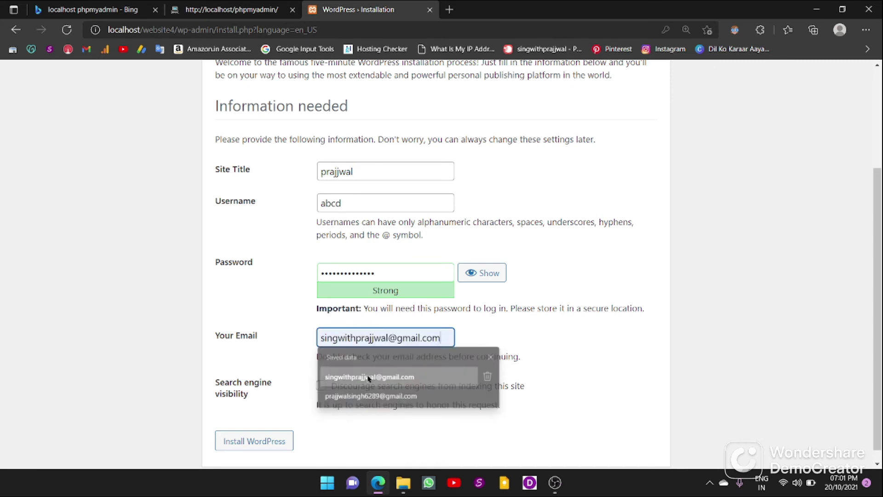
{"action": "scroll", "coordinate": [368, 355], "scroll_direction": "down", "scroll_amount": 1}
{"action": "scroll", "coordinate": [335, 357], "scroll_direction": "up", "scroll_amount": 1}
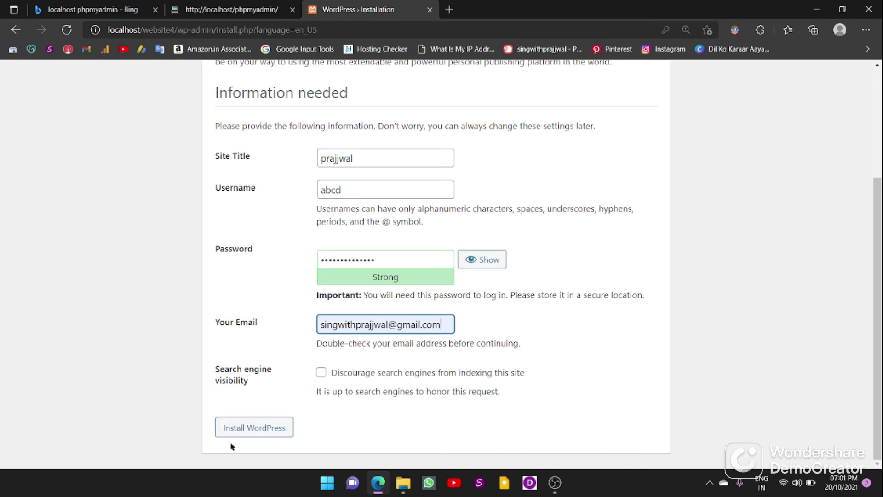
Step: Install WordPress, save the new login in Edge, and open the Log In page
{"action": "left_click", "coordinate": [256, 429]}
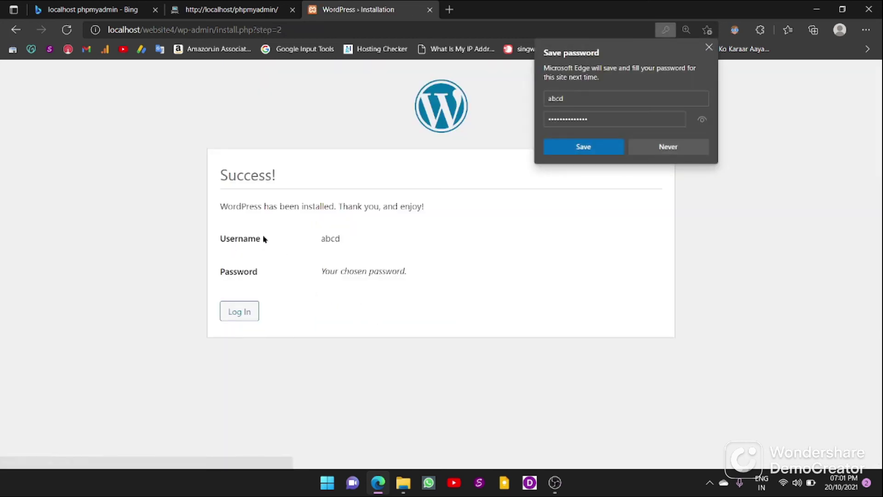
{"action": "left_click", "coordinate": [585, 148]}
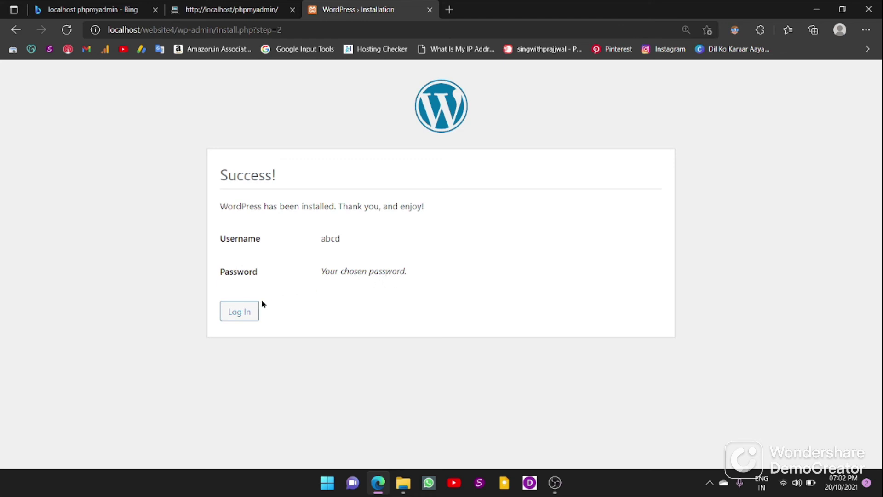
{"action": "left_click", "coordinate": [245, 315]}
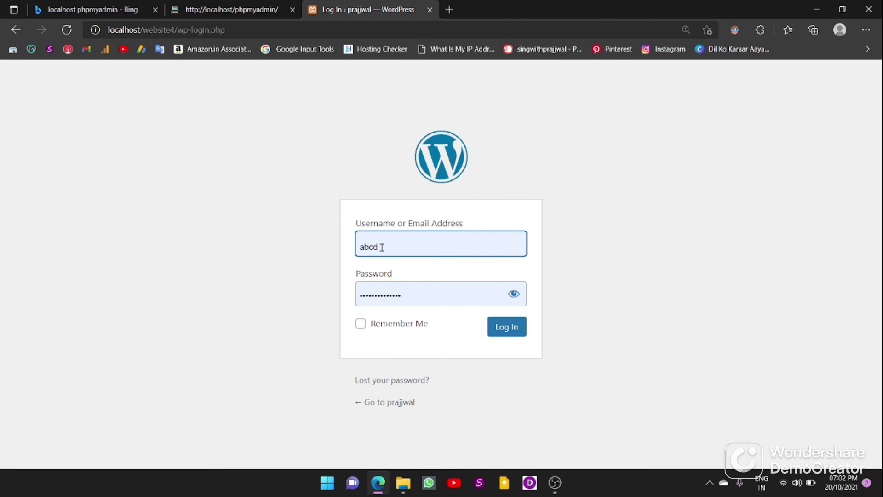
Step: Log into the local WordPress site with the filled-in credentials and look over the Dashboard
{"action": "left_click", "coordinate": [501, 327]}
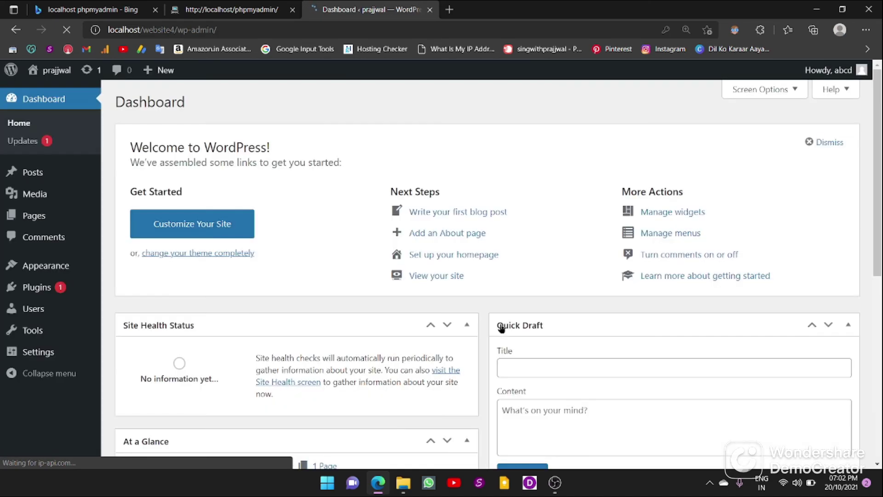
{"action": "scroll", "coordinate": [50, 329], "scroll_direction": "down", "scroll_amount": 7}
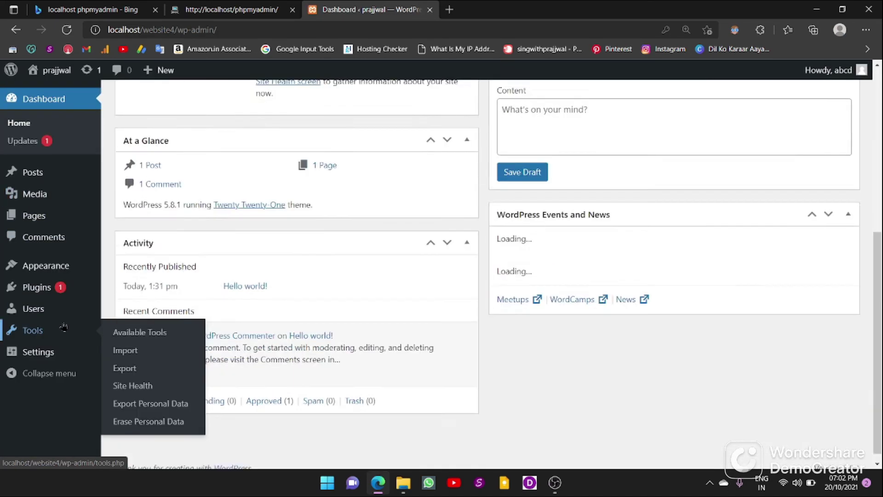
{"action": "scroll", "coordinate": [293, 192], "scroll_direction": "up", "scroll_amount": 7}
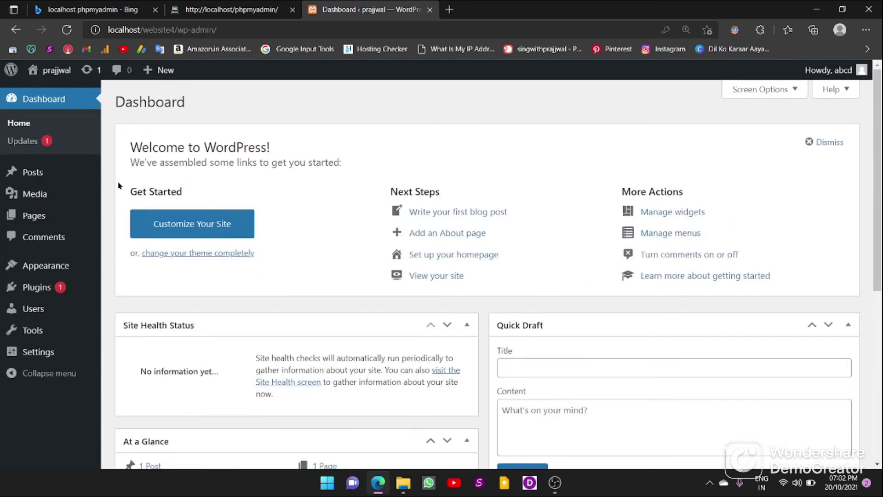
Step: Show the Posts list with its single 'Hello world!' post by abcd
{"action": "left_click", "coordinate": [32, 175]}
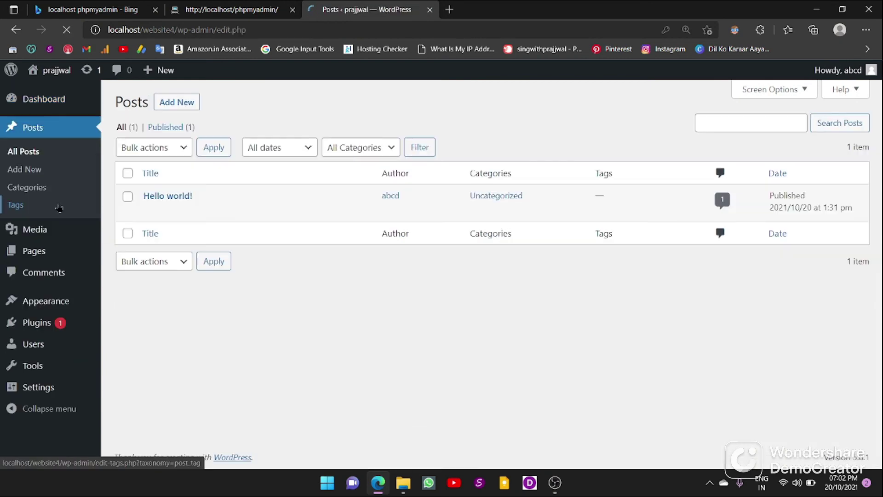
{"action": "mouse_move", "coordinate": [44, 258]}
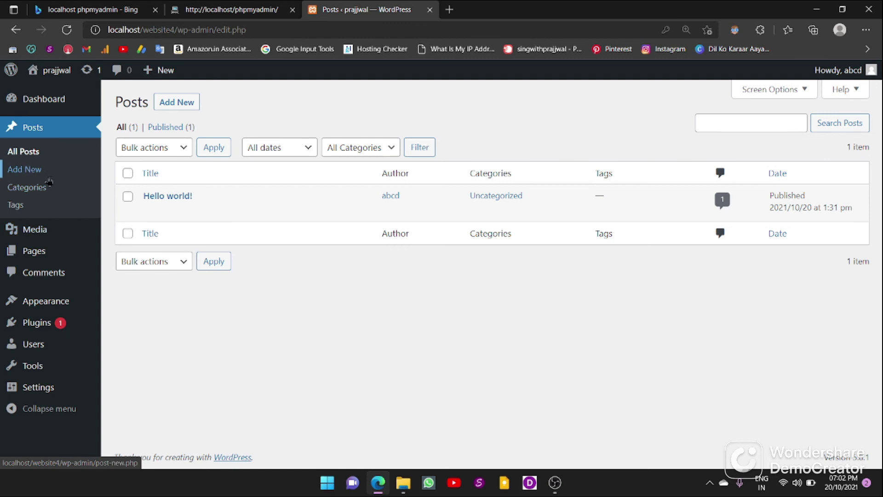
{"action": "mouse_move", "coordinate": [45, 327]}
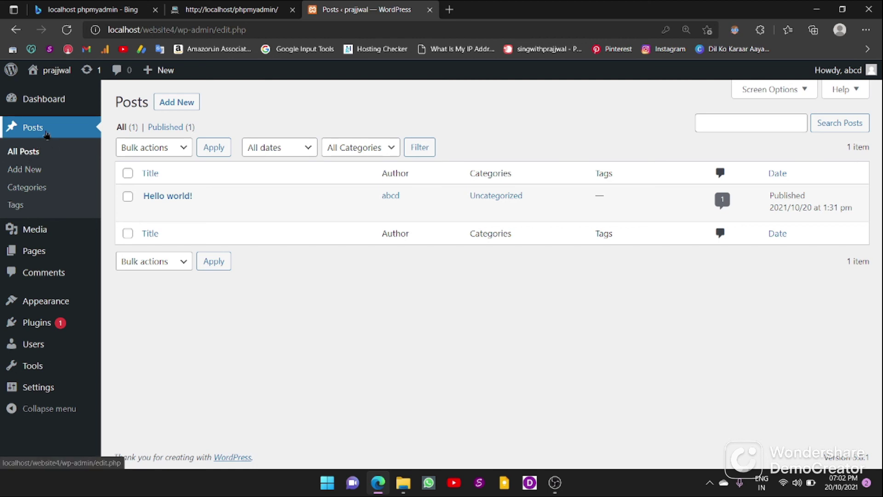
{"action": "left_click", "coordinate": [46, 134]}
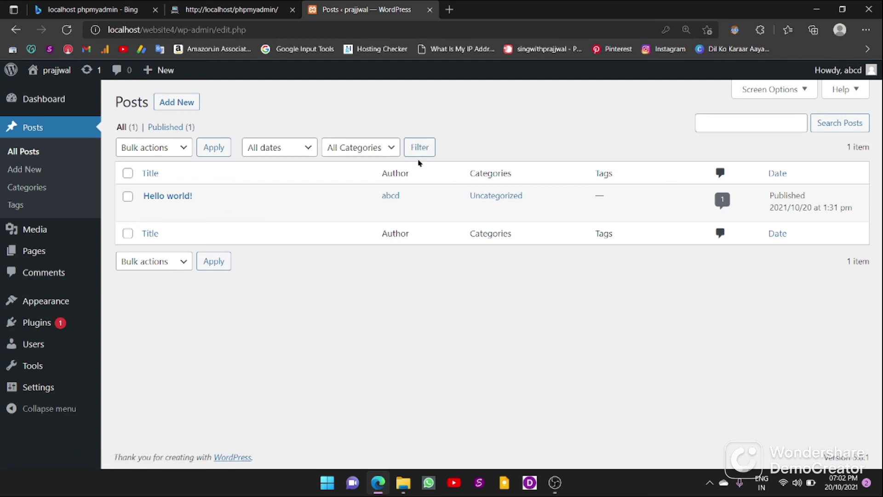
Step: Go to the live WordPress site's admin dashboard address in a new tab
{"action": "left_click", "coordinate": [449, 10]}
{"action": "type", "text": "sing"}
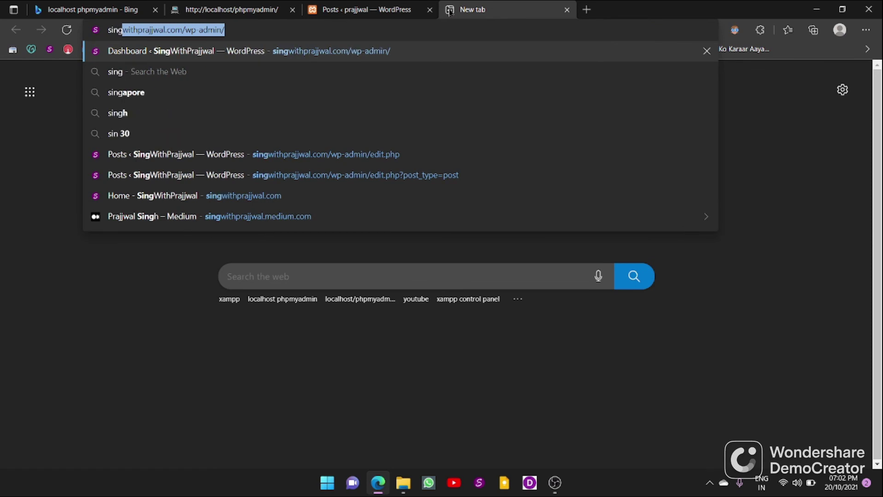
{"action": "left_click", "coordinate": [246, 54]}
Step: Remove the redirect part of the address and log into the live site
{"action": "left_click", "coordinate": [289, 30]}
{"action": "key", "text": "shift+End"}
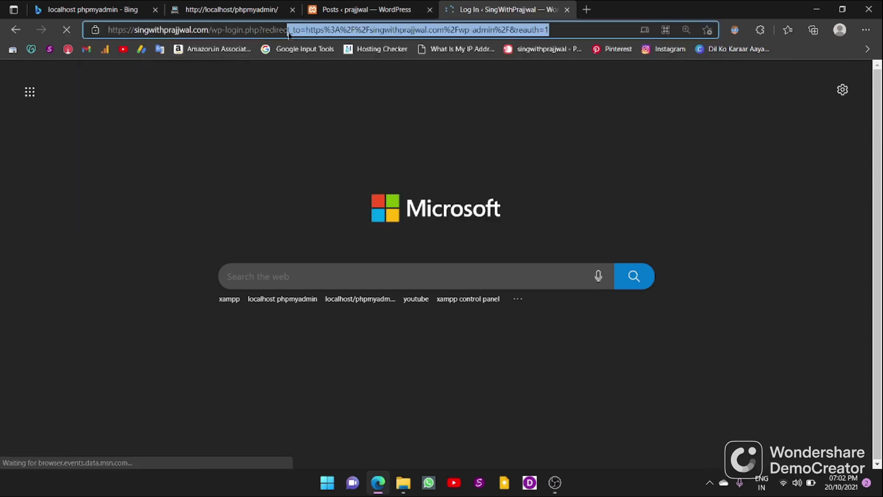
{"action": "key", "text": "BackSpace"}
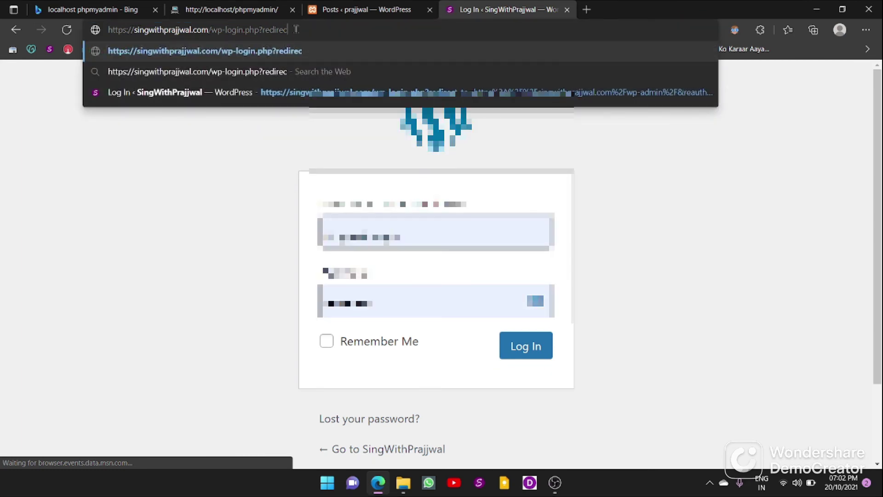
{"action": "key", "text": "BackSpace"}
{"action": "key", "text": "BackSpace"}
{"action": "key", "text": "BackSpace"}
{"action": "key", "text": "BackSpace"}
{"action": "key", "text": "BackSpace"}
{"action": "key", "text": "BackSpace"}
{"action": "key", "text": "BackSpace"}
{"action": "key", "text": "BackSpace"}
{"action": "key", "text": "BackSpace"}
{"action": "key", "text": "BackSpace"}
{"action": "key", "text": "BackSpace"}
{"action": "key", "text": "BackSpace"}
{"action": "key", "text": "BackSpace"}
{"action": "key", "text": "BackSpace"}
{"action": "key", "text": "BackSpace"}
{"action": "key", "text": "BackSpace"}
{"action": "key", "text": "BackSpace"}
{"action": "key", "text": "BackSpace"}
{"action": "key", "text": "BackSpace"}
{"action": "key", "text": "BackSpace"}
{"action": "key", "text": "BackSpace"}
{"action": "key", "text": "BackSpace"}
{"action": "key", "text": "BackSpace"}
{"action": "key", "text": "BackSpace"}
{"action": "key", "text": "BackSpace"}
{"action": "key", "text": "BackSpace"}
{"action": "key", "text": "BackSpace"}
{"action": "key", "text": "BackSpace"}
{"action": "key", "text": "BackSpace"}
{"action": "key", "text": "BackSpace"}
{"action": "key", "text": "BackSpace"}
{"action": "key", "text": "BackSpace"}
{"action": "key", "text": "BackSpace"}
{"action": "key", "text": "BackSpace"}
{"action": "key", "text": "BackSpace"}
{"action": "key", "text": "BackSpace"}
{"action": "key", "text": "BackSpace"}
{"action": "key", "text": "BackSpace"}
{"action": "key", "text": "BackSpace"}
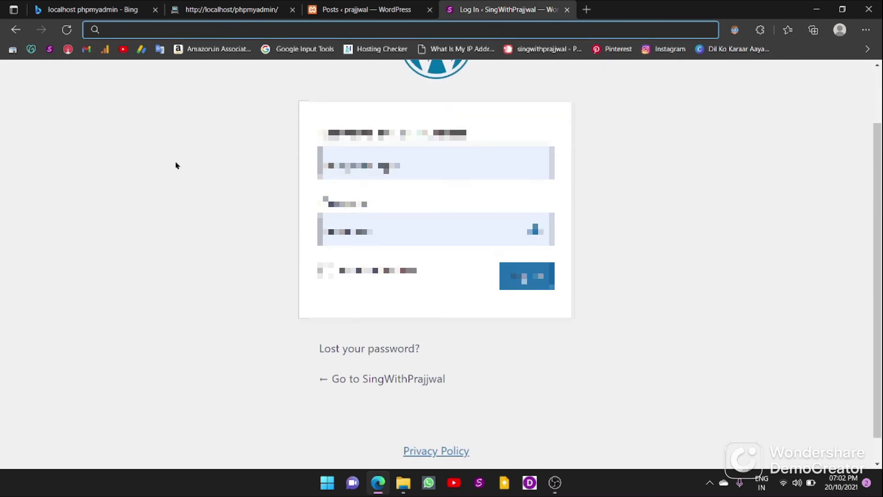
{"action": "left_click", "coordinate": [529, 350]}
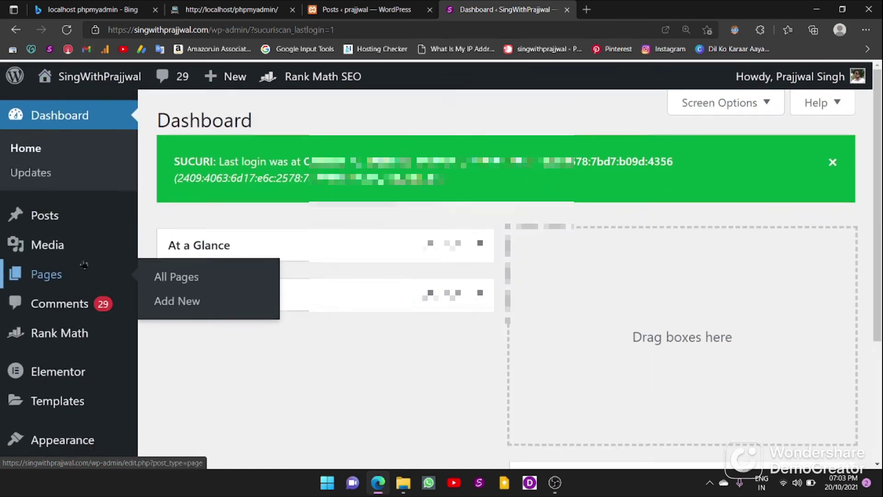
Step: Close the live site's Dashboard tab, returning to the local 'Hello world!' Posts screen
{"action": "left_click", "coordinate": [567, 10]}
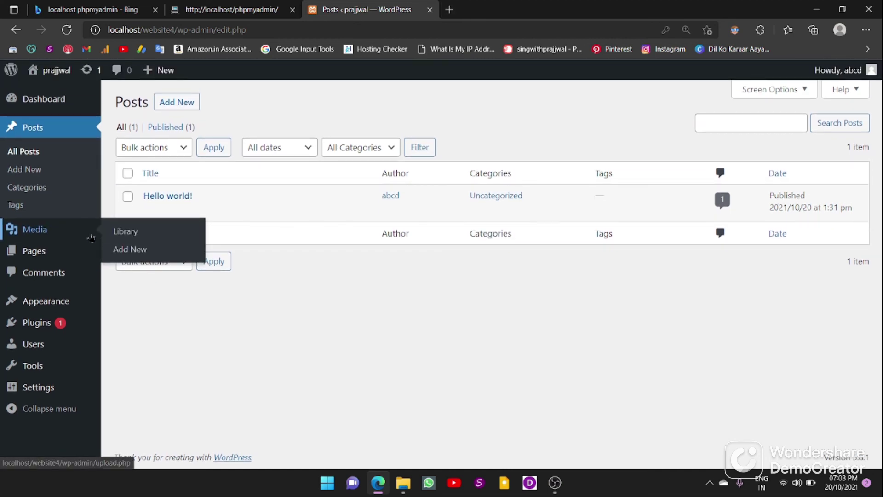
{"action": "mouse_move", "coordinate": [49, 328]}
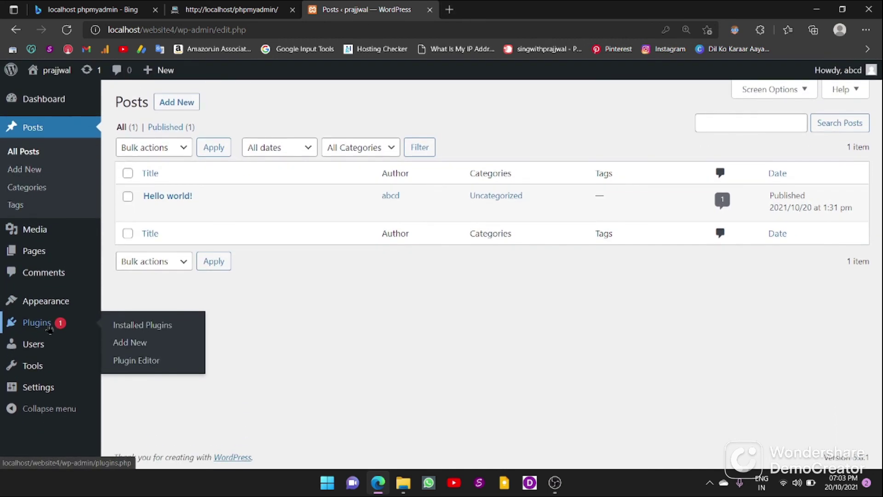